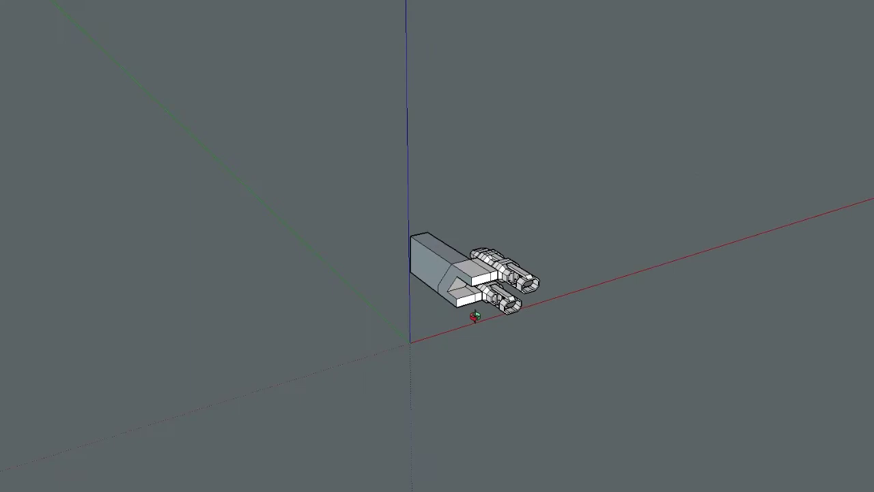
Step: Draw an upright hexagon centred on the origin, with one point straight up on the blue axis
mouse_move(475, 316)
middle_mouse_down()
mouse_move(351, 269)
mouse_move(308, 180)
mouse_move(298, 181)
middle_mouse_up()
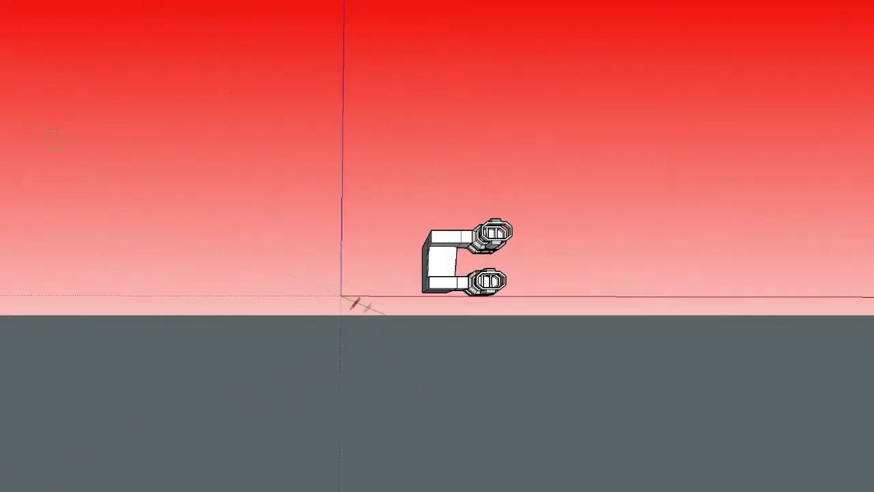
left_click(342, 219)
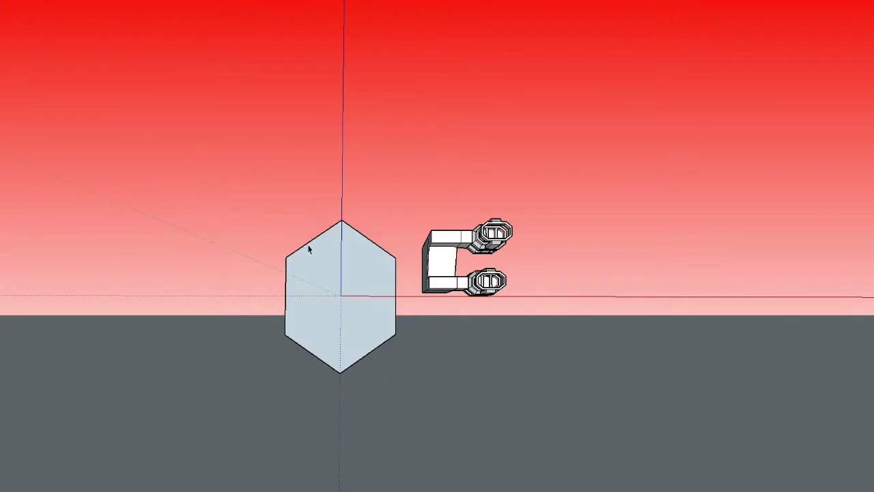
left_click(349, 328)
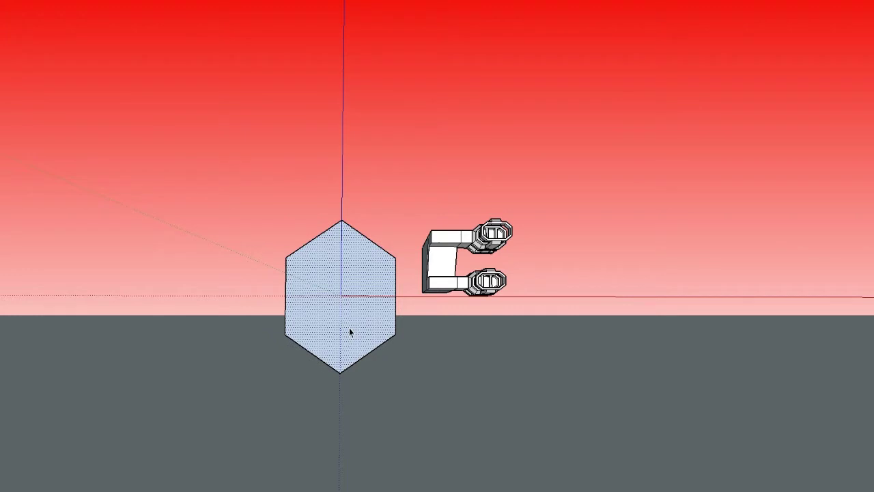
Step: Try to cut off the hexagon's top and bottom points along horizontal lines joining the midpoints of its sloped edges
left_click(322, 235)
scroll(324, 240, "up", 2)
key("l")
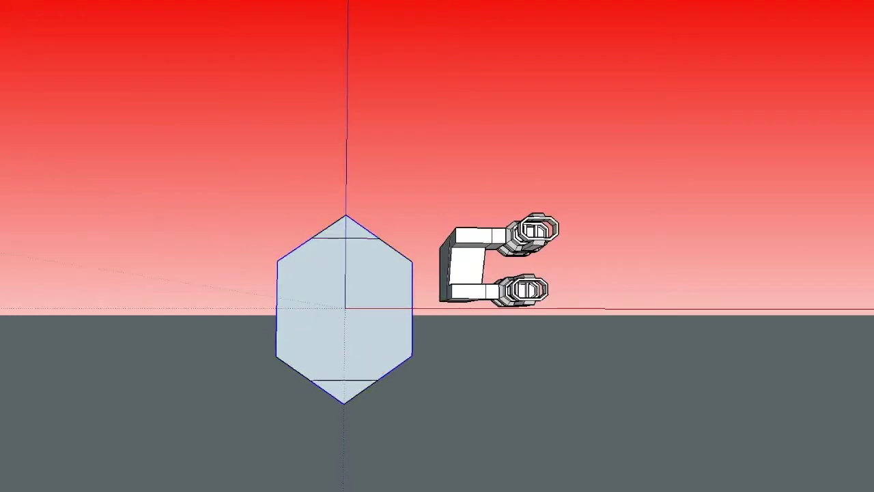
left_click(373, 396)
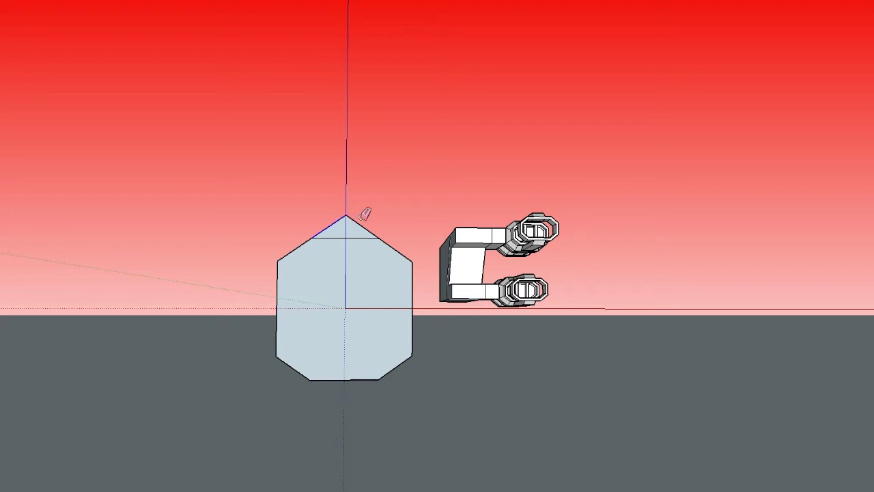
left_click_drag(360, 219, 358, 227)
mouse_move(327, 209)
middle_mouse_down()
mouse_move(319, 240)
mouse_move(513, 340)
middle_mouse_up()
mouse_move(300, 332)
middle_mouse_down()
mouse_move(337, 303)
mouse_move(157, 265)
mouse_move(533, 224)
middle_mouse_up()
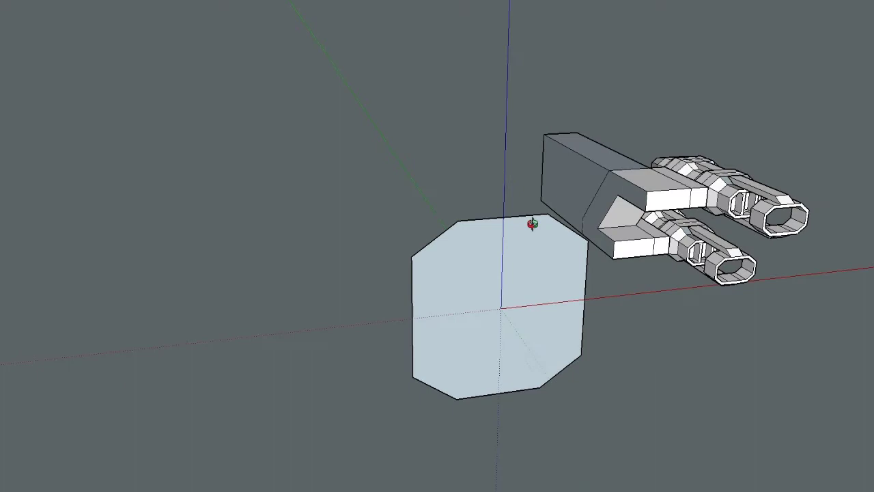
Step: Undo the tip removal and trim the top and bottom points with narrower flats closer to the tips
key("ctrl+z")
key("ctrl+z")
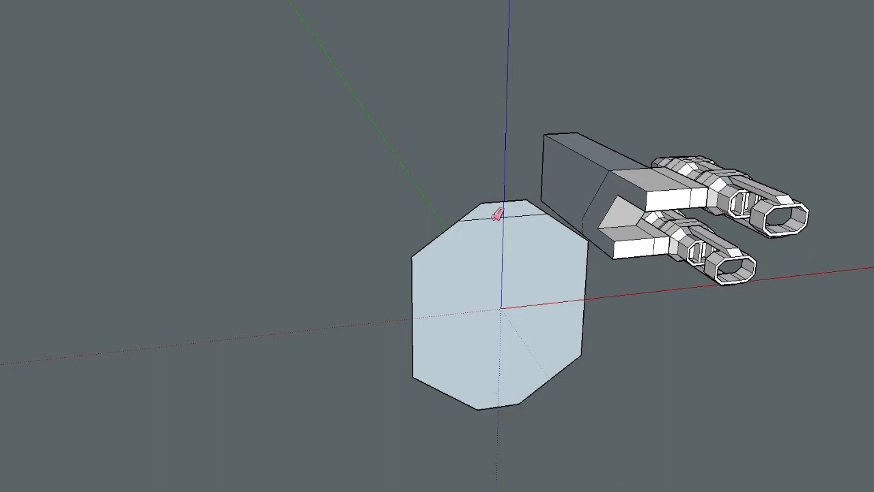
Step: Extrude the eight-sided face forward into a thick block
middle_click_drag(498, 214, 431, 228)
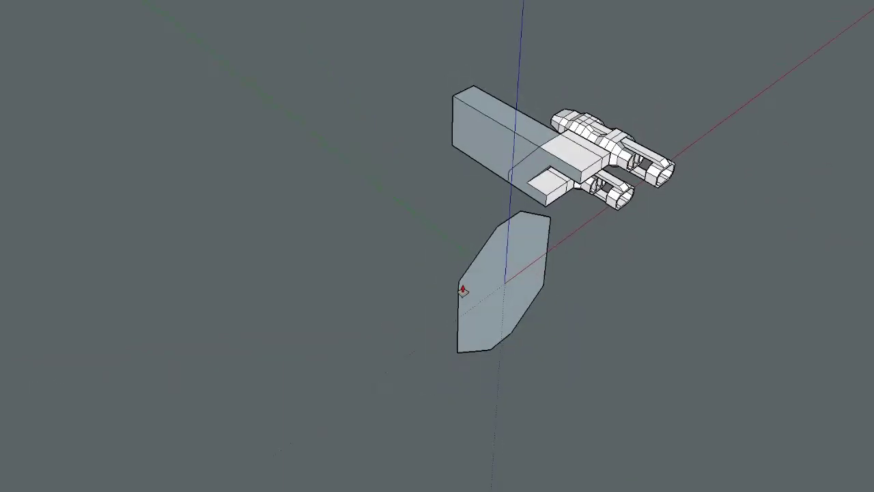
left_click_drag(462, 289, 404, 241)
middle_click_drag(404, 241, 440, 247)
Step: Offset the block's front outline inward and move the inner face slightly back so the border slopes inward
scroll(439, 247, "down", 1)
key("f")
scroll(452, 317, "up", 2)
left_click(451, 346)
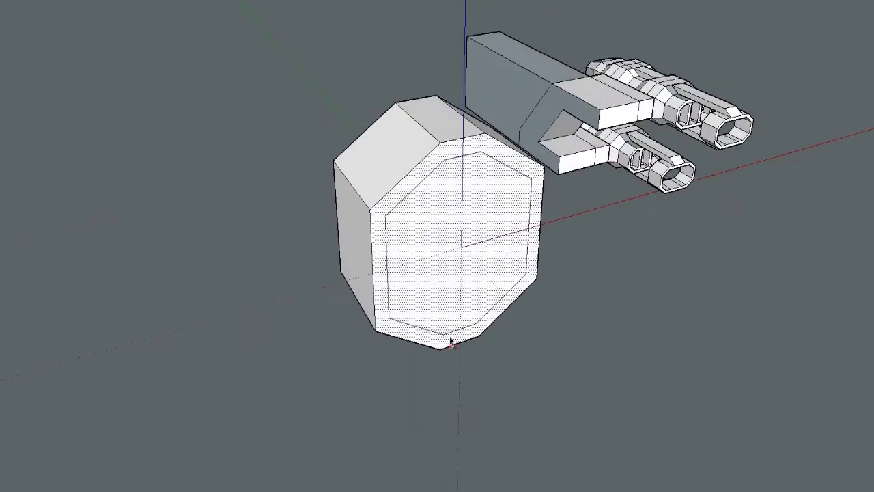
left_click(451, 335)
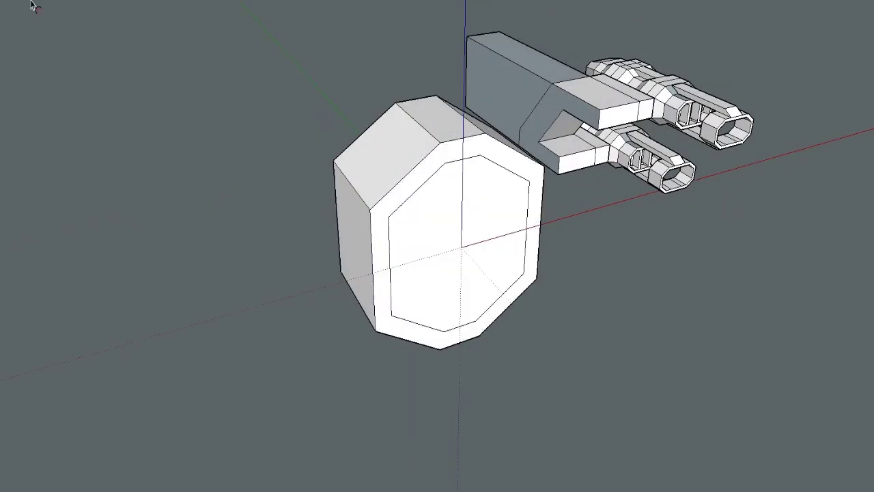
left_click(420, 254)
key("m")
left_click(421, 214)
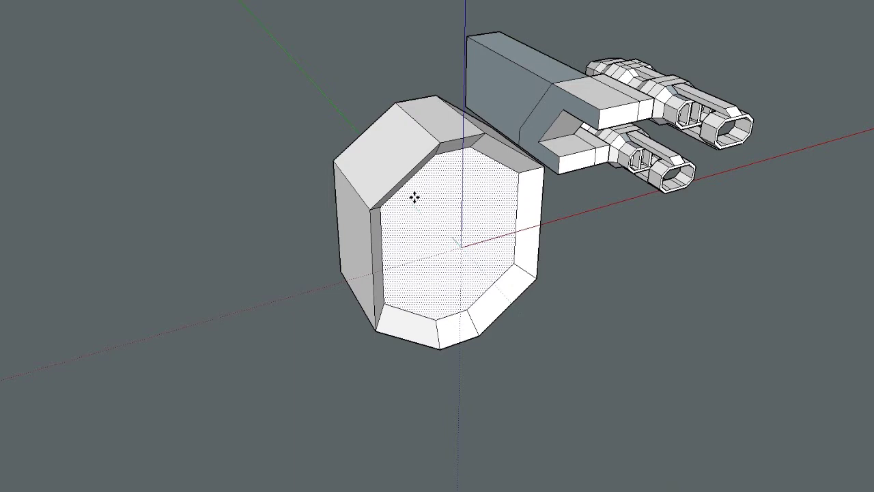
left_click(414, 197)
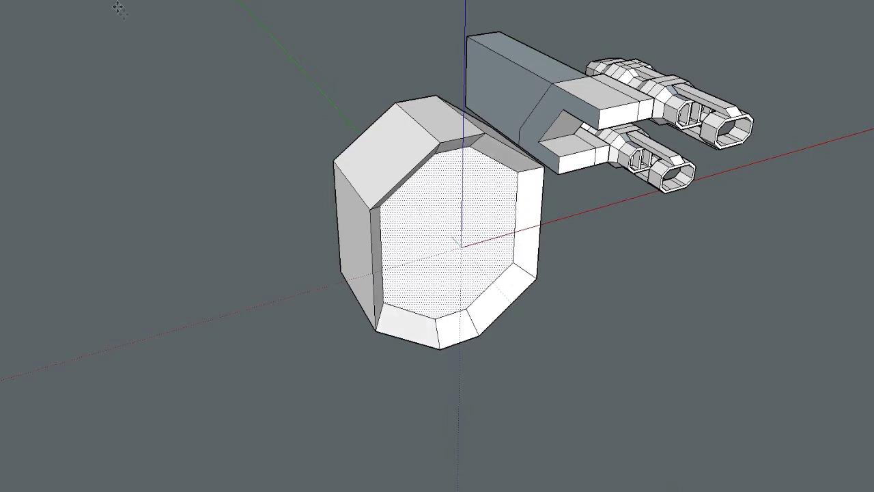
Step: Offset the recessed front face's outline inward to leave a narrow flat border
scroll(435, 278, "up", 3)
left_click(436, 279)
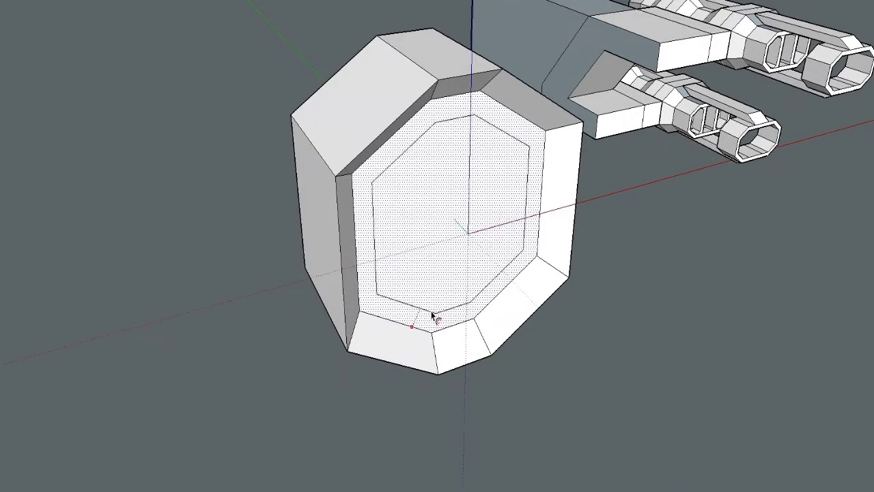
left_click(433, 315)
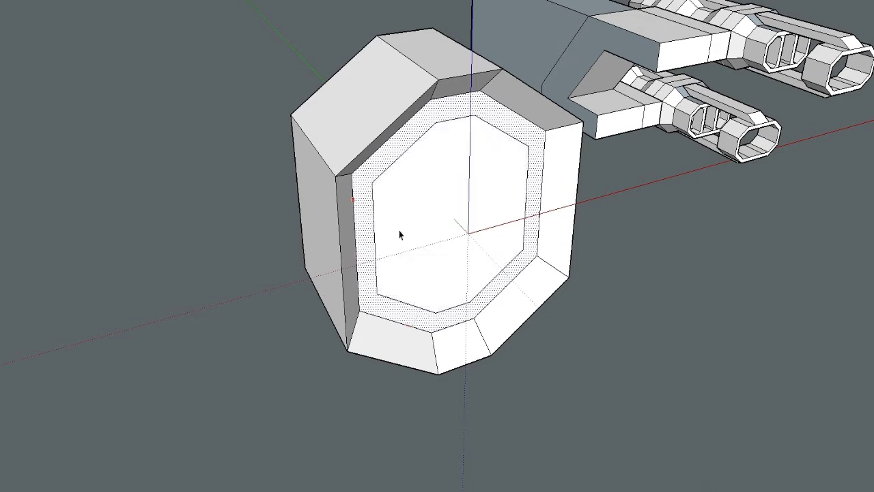
Step: Try to pull the inner front face forward out of the recess
key("p")
left_click(409, 205)
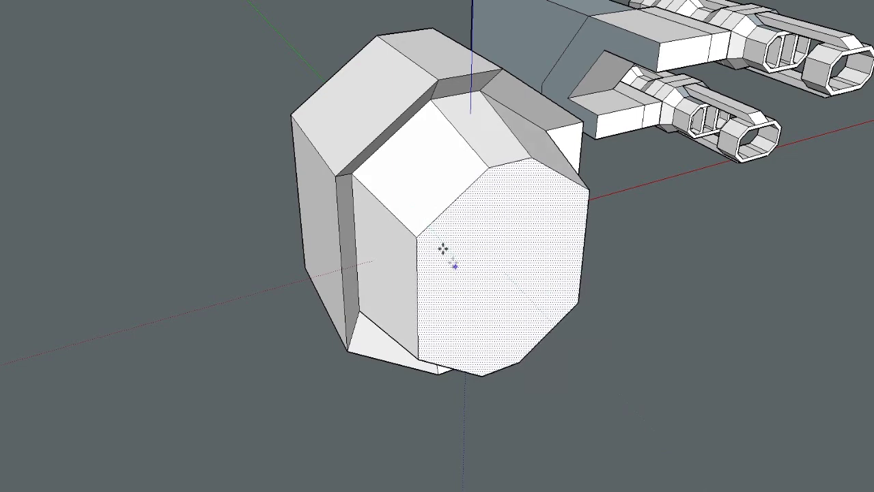
middle_click_drag(410, 267, 453, 245)
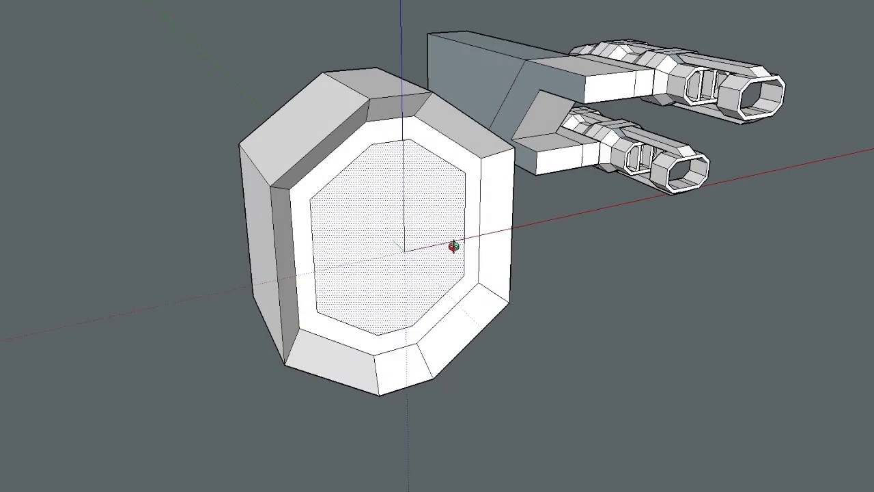
Step: Offset another outline just outside the inner face and move the inner face forward to form a tapered protruding section
scroll(453, 246, "up", 3)
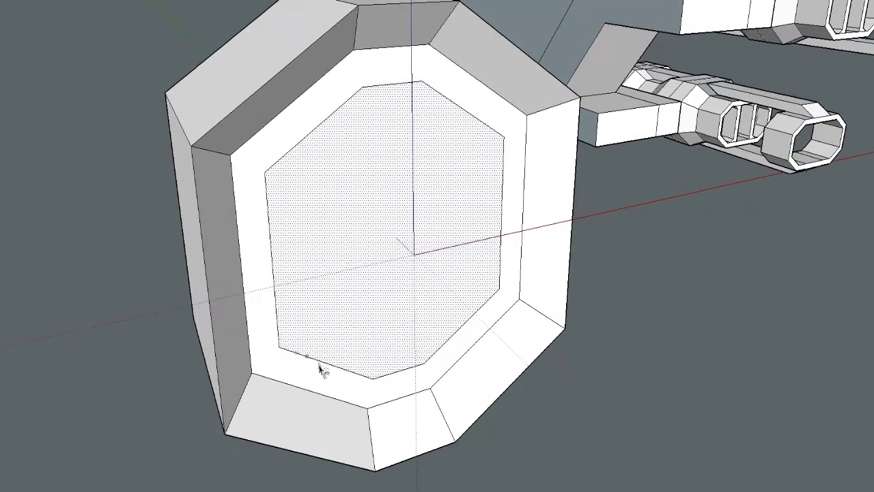
left_click(314, 384)
left_click(310, 380)
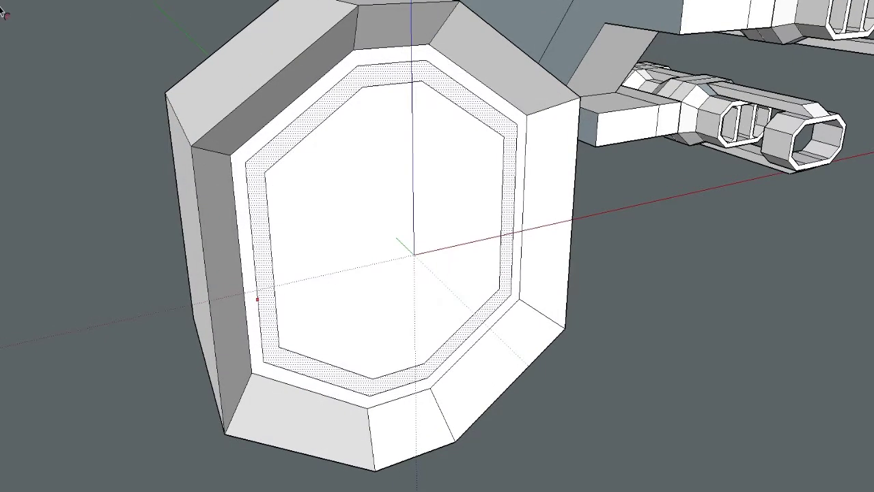
left_click(2, 11)
left_click(285, 214)
key("m")
left_click(367, 237)
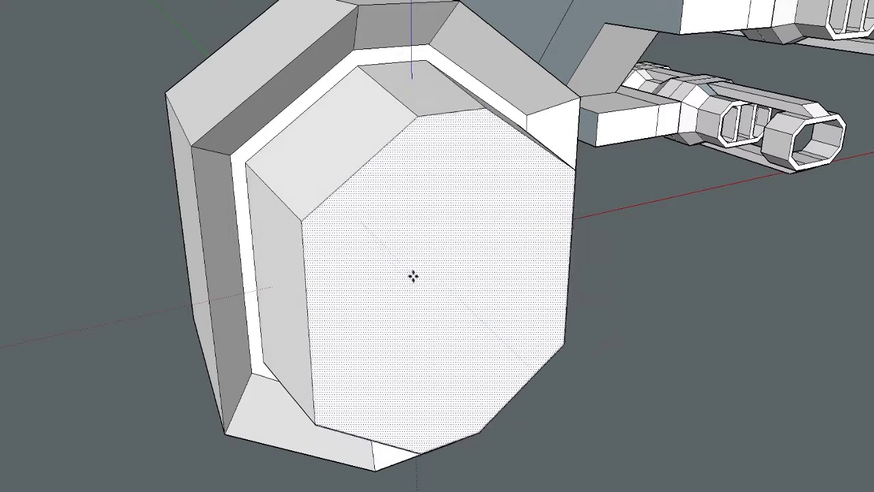
left_click(235, 2)
Step: Offset the outline of the protruding section's front face inward
key("f")
scroll(255, 88, "down", 2)
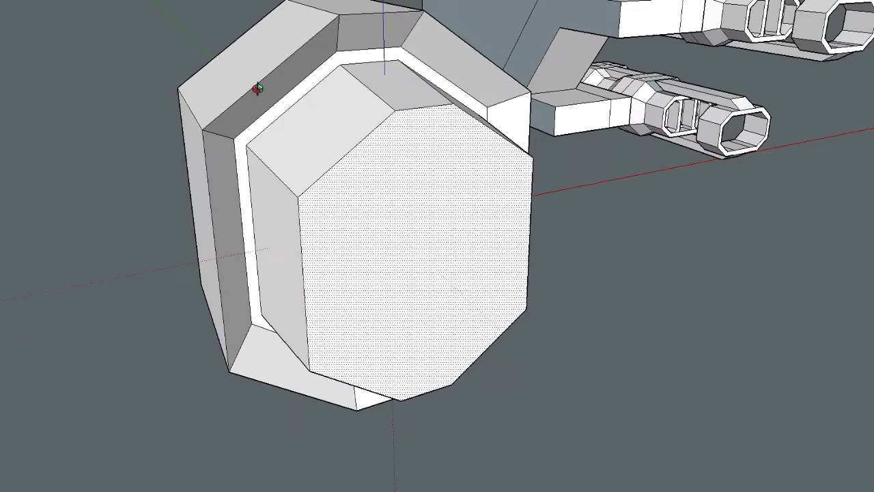
scroll(256, 88, "down", 2)
scroll(394, 332, "up", 1)
left_click(394, 332)
scroll(394, 332, "up", 1)
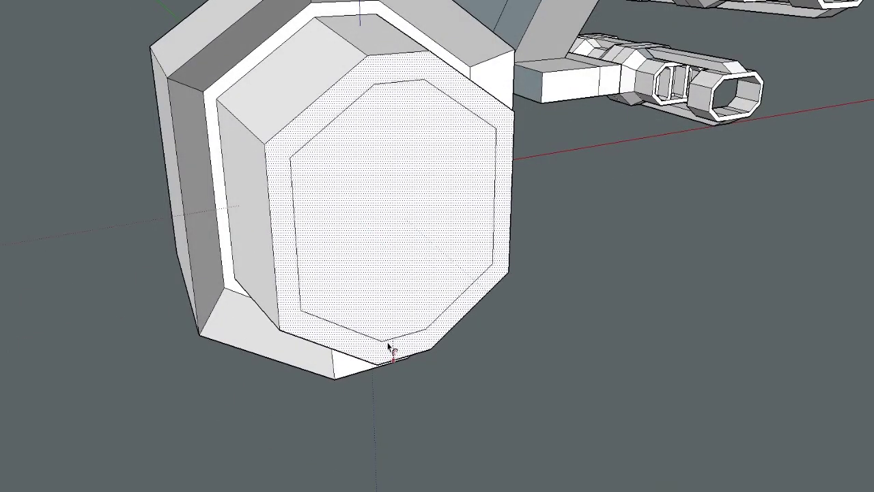
left_click(388, 343)
Step: Draw a circle centred inside the inner outline of the front face, slightly smaller than that outline
scroll(144, 159, "down", 1)
key("l")
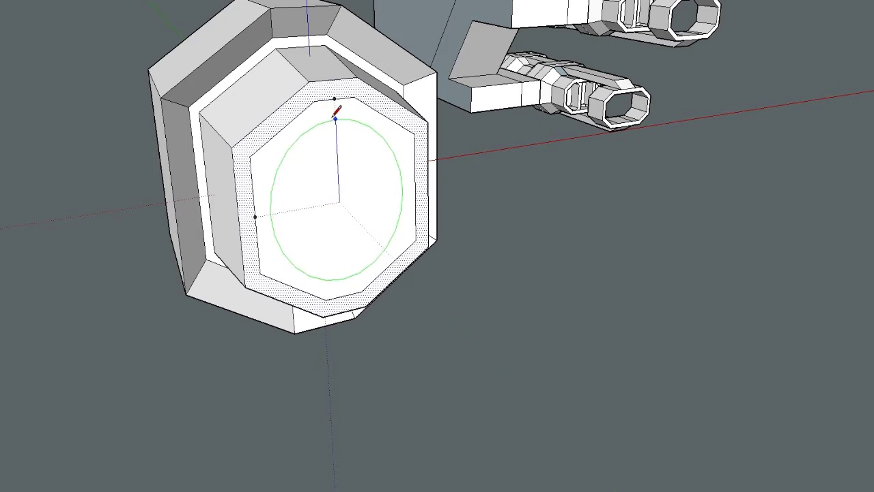
left_click(334, 117)
Step: Extrude the face between the inner outline and the circle forward into a raised collar around a round recess
middle_click_drag(335, 116, 576, 351)
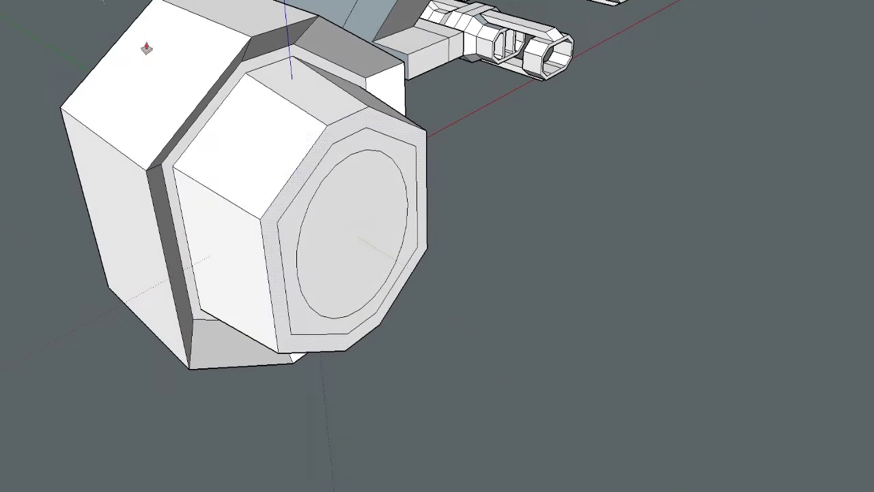
left_click(278, 231)
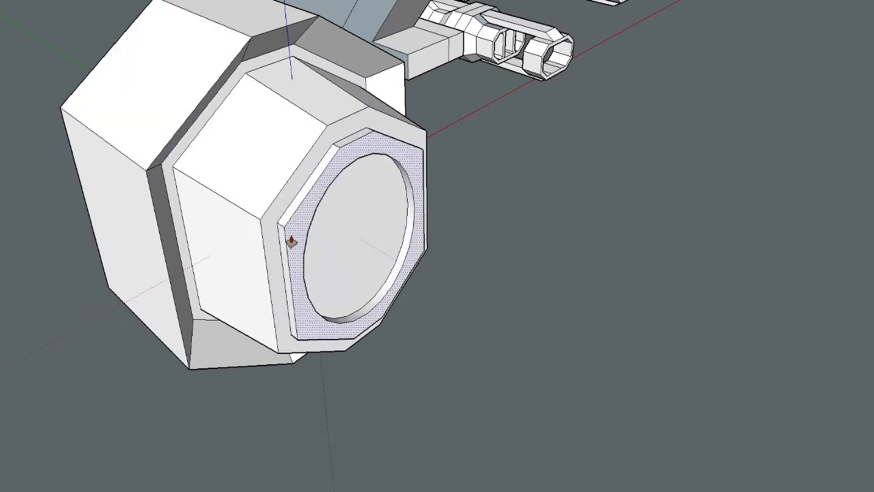
left_click(283, 218)
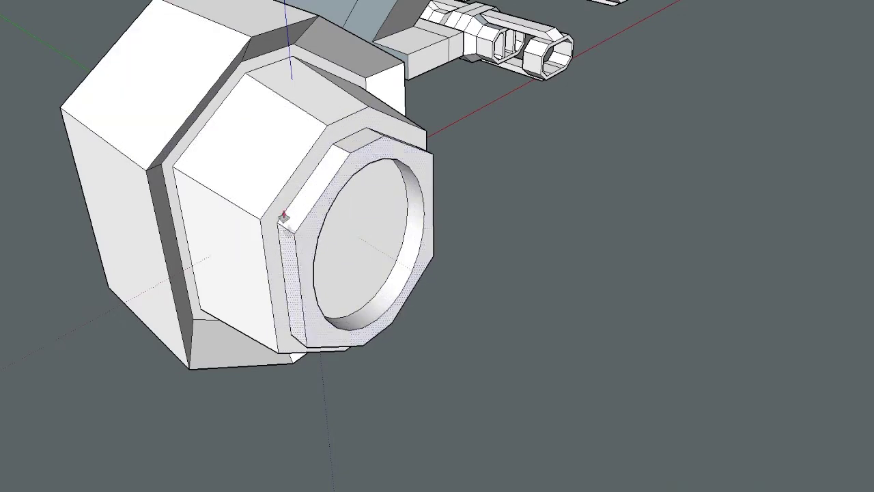
Step: Copy the circular face from the recess and place the copy in empty space beside the block
scroll(346, 255, "down", 4)
middle_click_drag(342, 246, 461, 285)
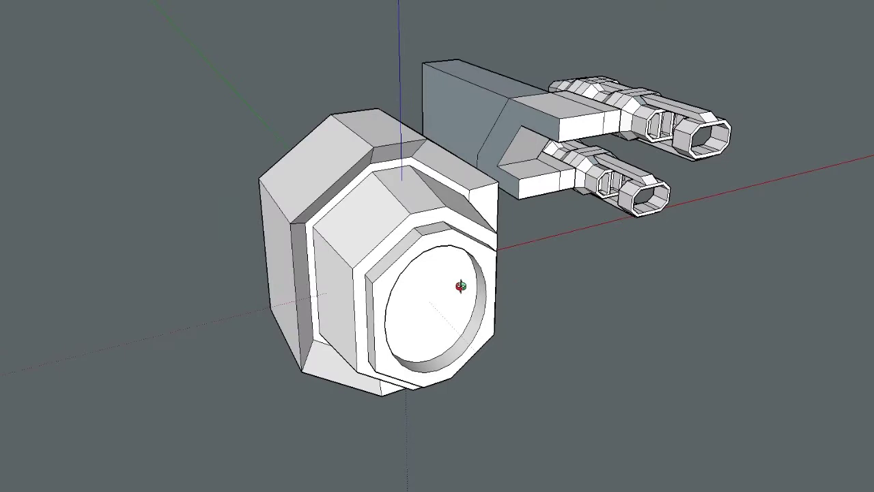
scroll(335, 177, "down", 1)
key("space")
left_click(319, 175)
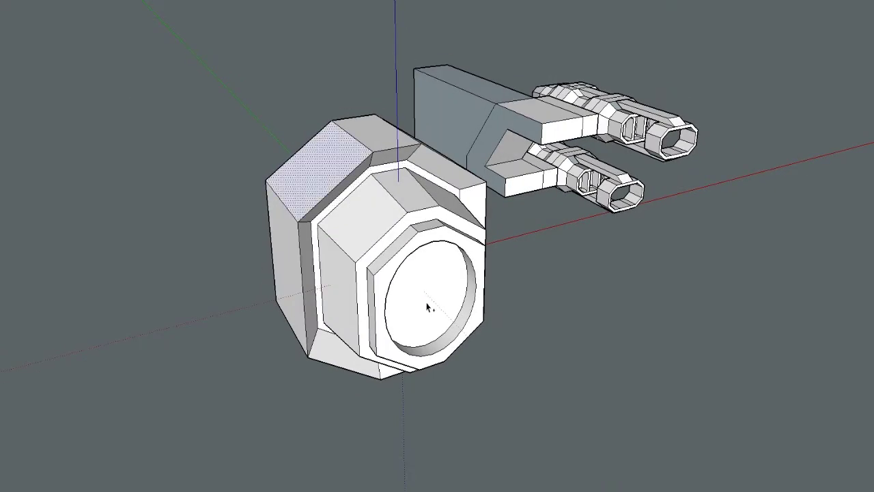
left_click(427, 307)
key("m")
left_click(412, 285)
key("ctrl")
left_click(133, 351)
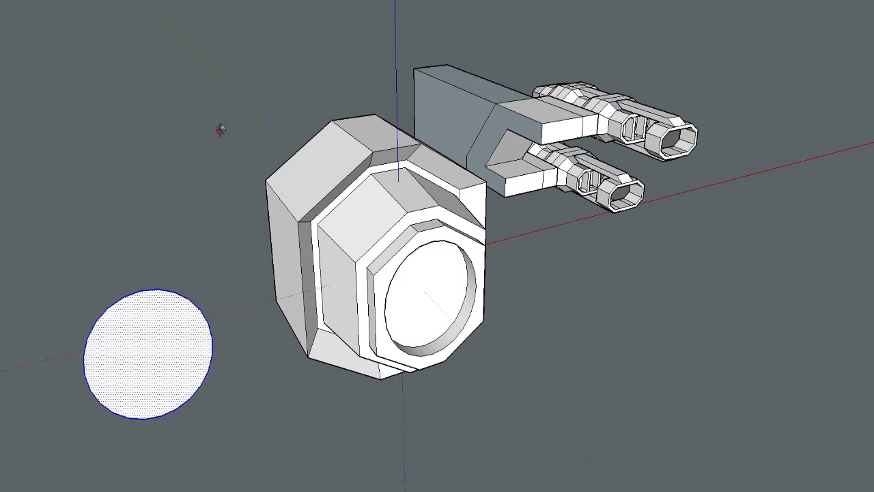
Step: Extrude the copied circle forward into a short cylinder
middle_click_drag(220, 130, 311, 290)
scroll(403, 287, "up", 2)
key("p")
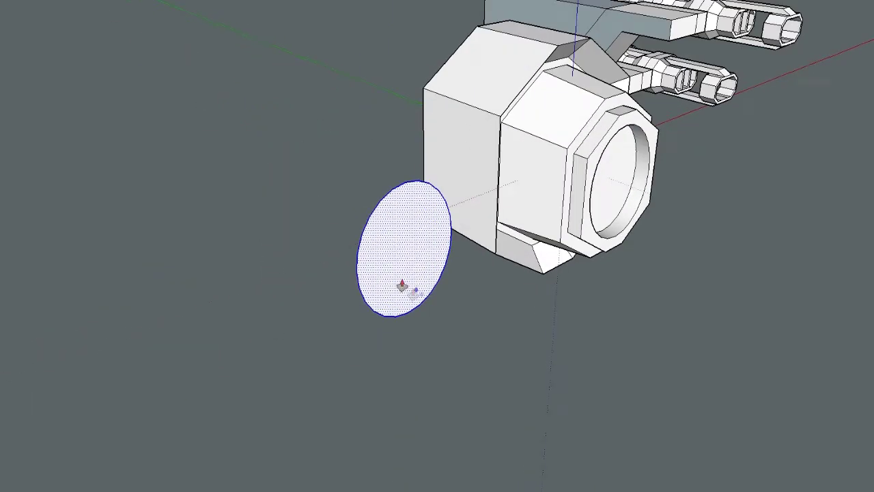
left_click(402, 287)
left_click(434, 310)
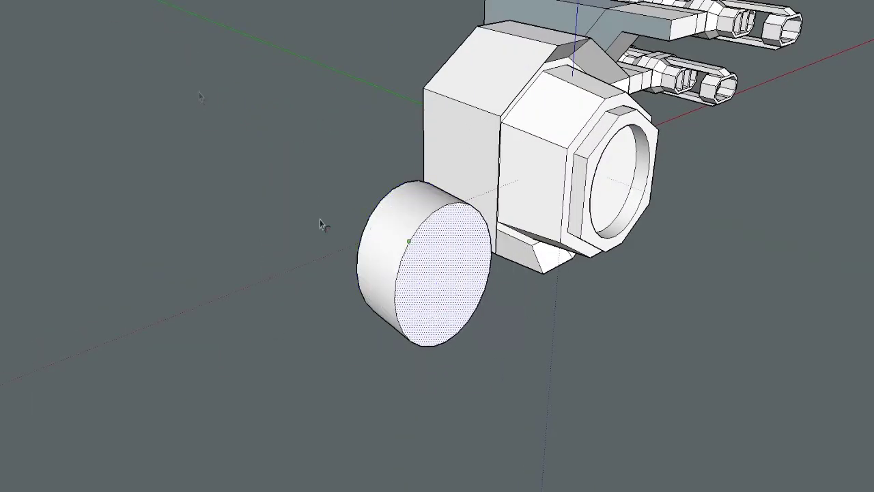
Step: Offset the cylinder's front circle inward and move the inner face forward to form a tapered nose
scroll(436, 353, "up", 3)
left_click(415, 324)
scroll(380, 317, "down", 2)
left_click(378, 319)
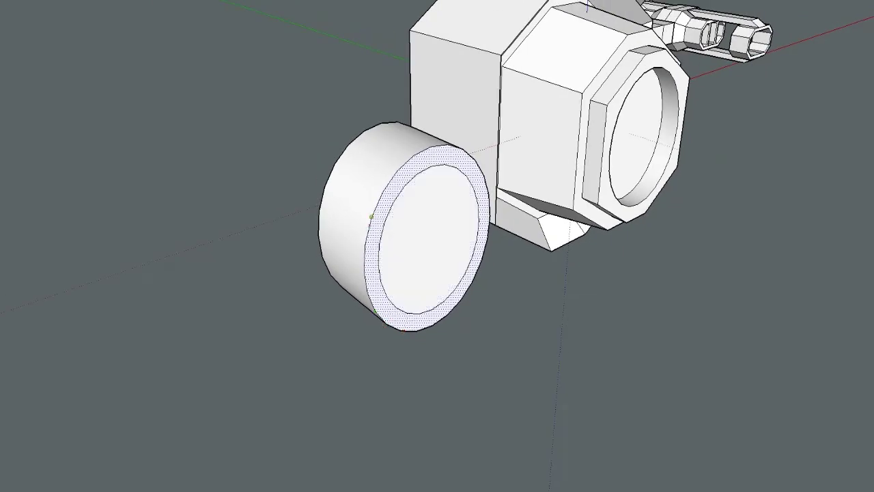
key("p")
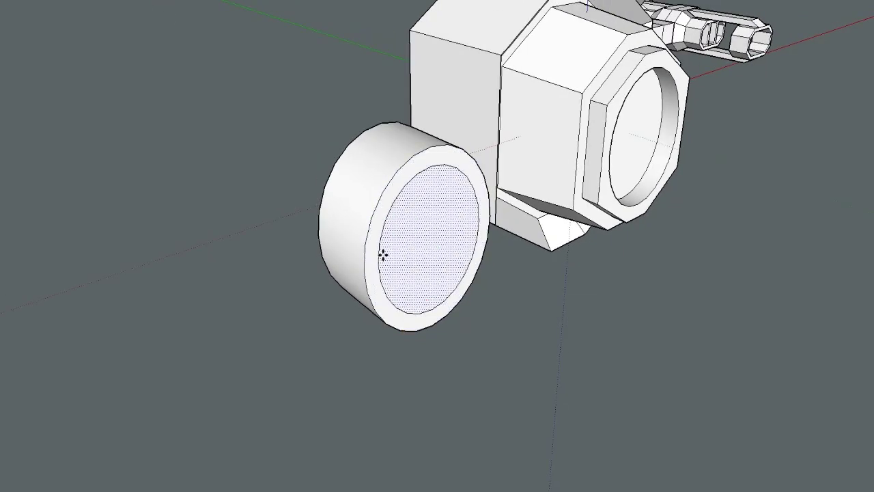
left_click_drag(383, 250, 318, 223)
Step: Offset the nose's front circle inward to leave a thin rim and push the inner face slightly back
scroll(420, 311, "up", 2)
key("f")
left_click(425, 347)
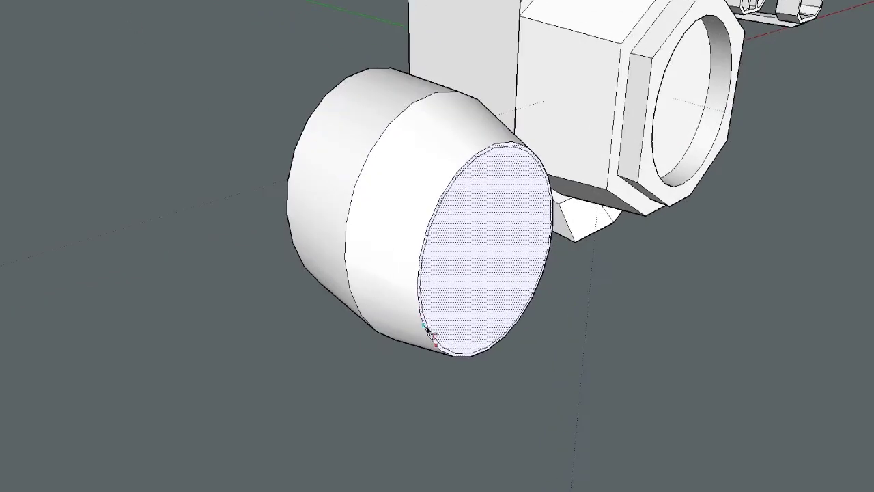
left_click(420, 309)
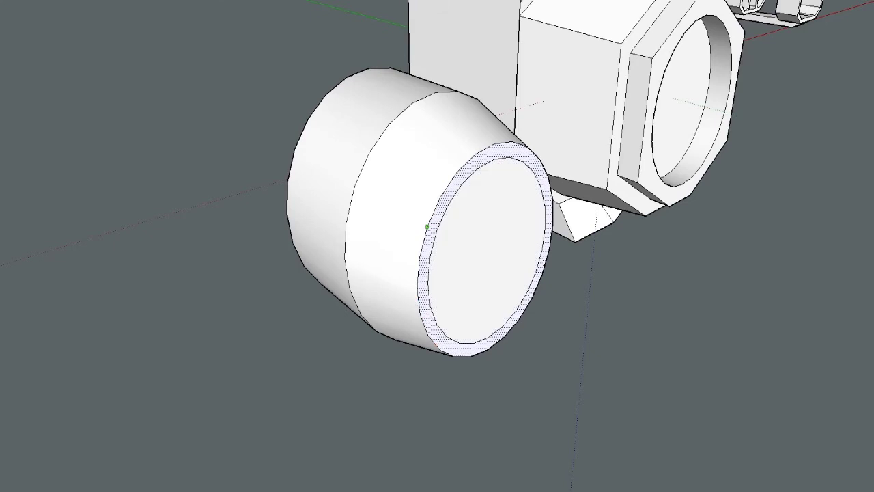
left_click(509, 302)
key("p")
mouse_move(517, 273)
left_mouse_down()
mouse_move(495, 258)
mouse_move(503, 273)
left_mouse_up()
left_click(446, 199)
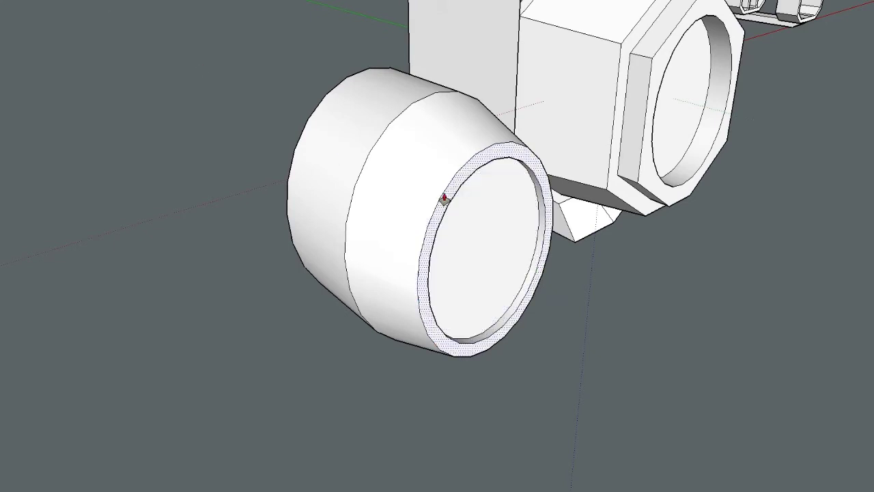
Step: Push the circular face inside the barrel's front rim deeper to form a shallow round recess
left_click(492, 260)
left_click(427, 205)
middle_click_drag(427, 205, 335, 209)
scroll(294, 198, "up", 2)
key("f")
left_click(328, 330)
left_click(290, 305)
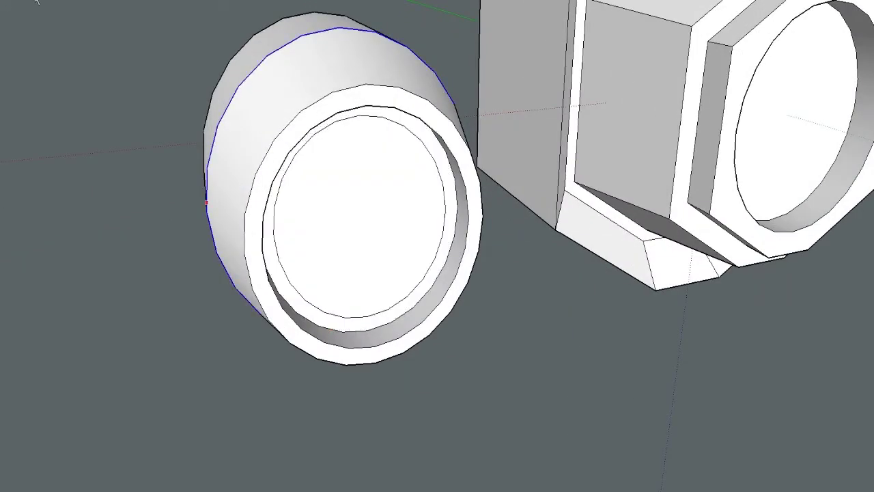
key("p")
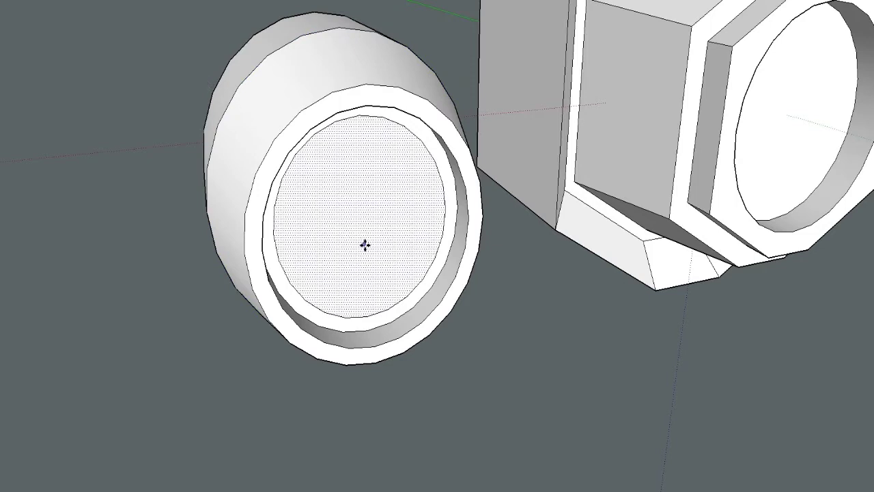
left_click(364, 244)
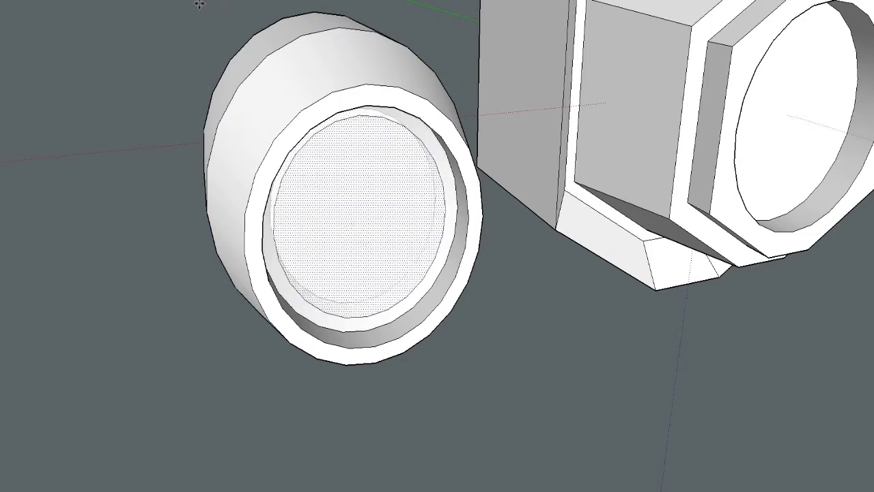
left_click(265, 198)
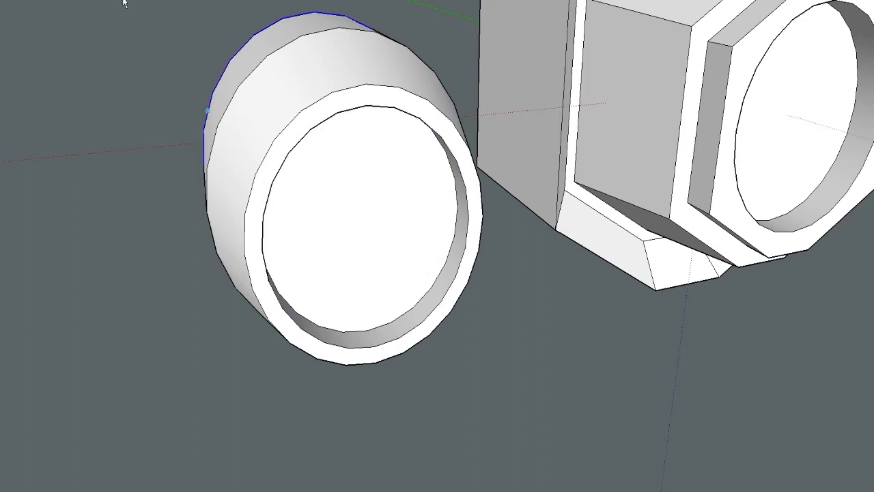
left_click(124, 4)
Step: Offset the recessed circular face inward twice to draw two concentric circles inside the rim
scroll(361, 289, "down", 2)
scroll(360, 289, "up", 2)
left_click(361, 289)
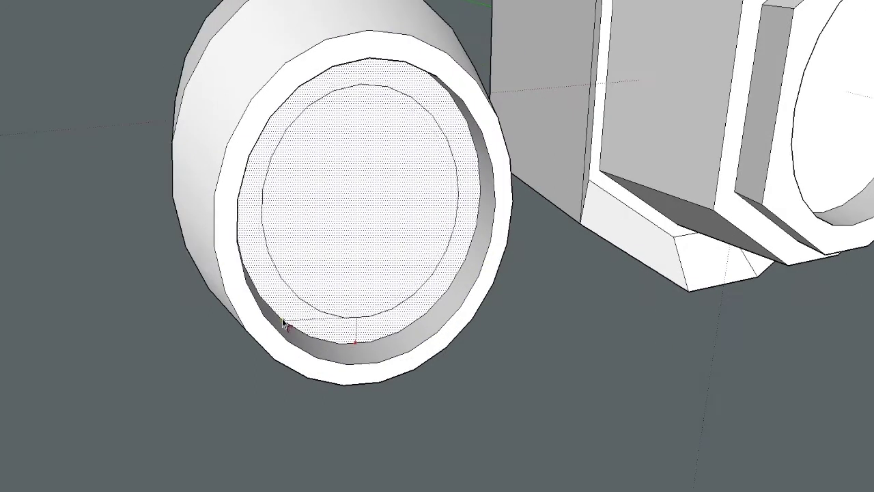
left_click(285, 324)
left_click(311, 276)
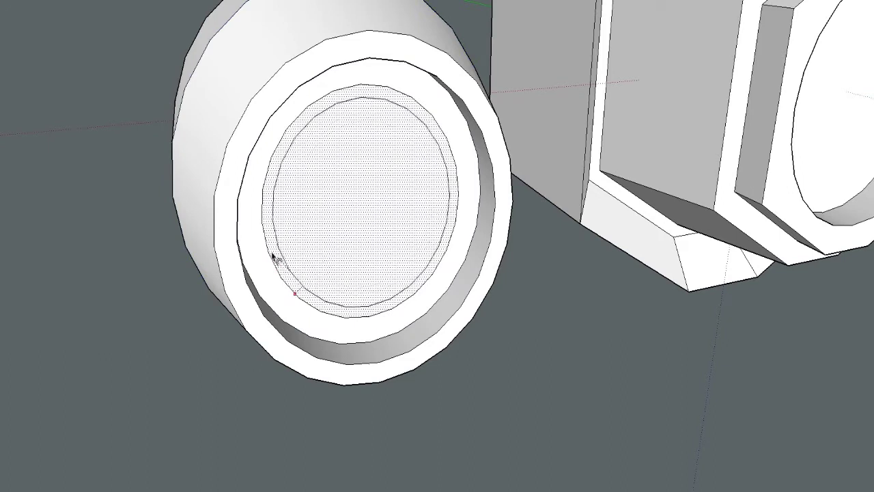
left_click(261, 232)
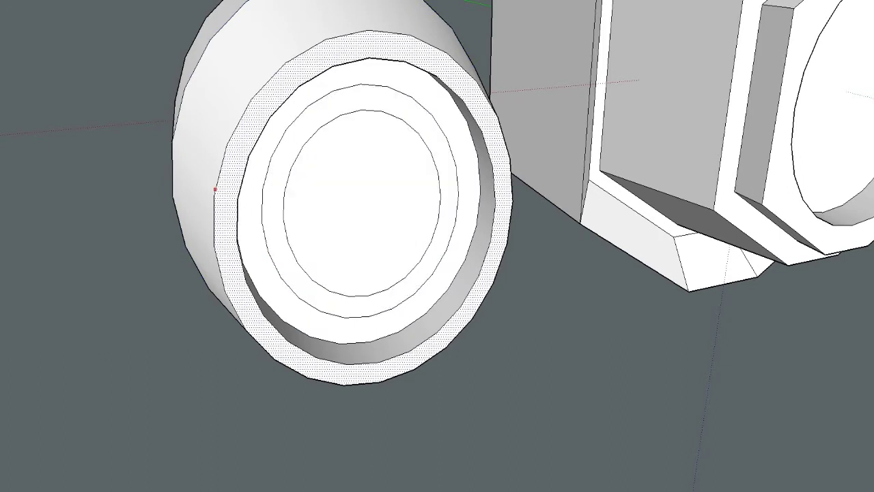
Step: Move the innermost circular face back into the barrel so the ring around it becomes a tapered funnel
key("space")
key("p")
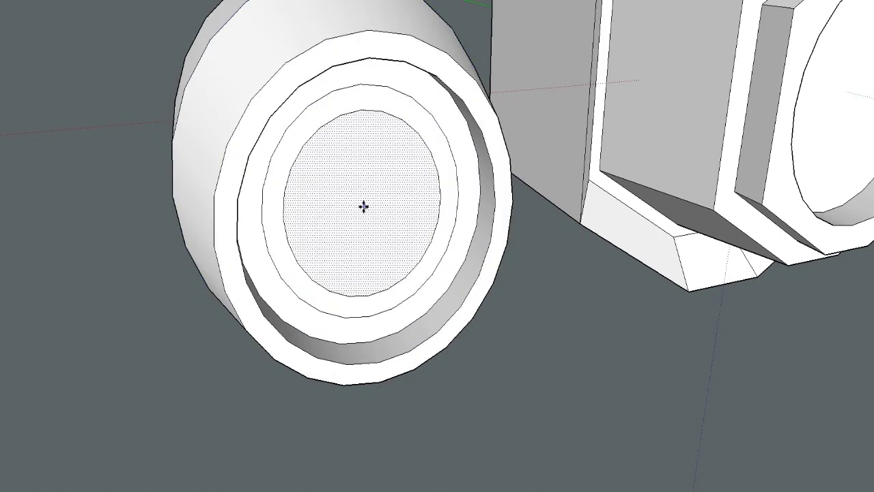
left_click(362, 205)
left_click(358, 186)
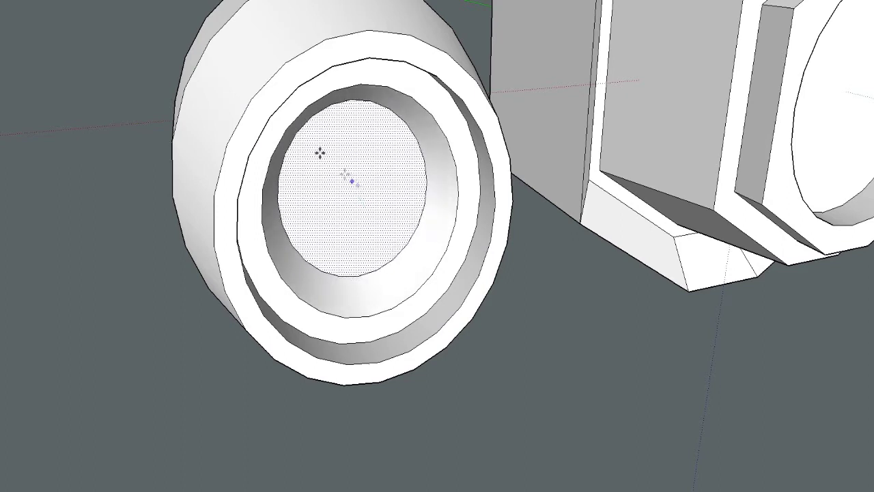
Step: Offset the funnel's floor circle inward to leave a thin ring around a smaller circle
left_click(287, 159)
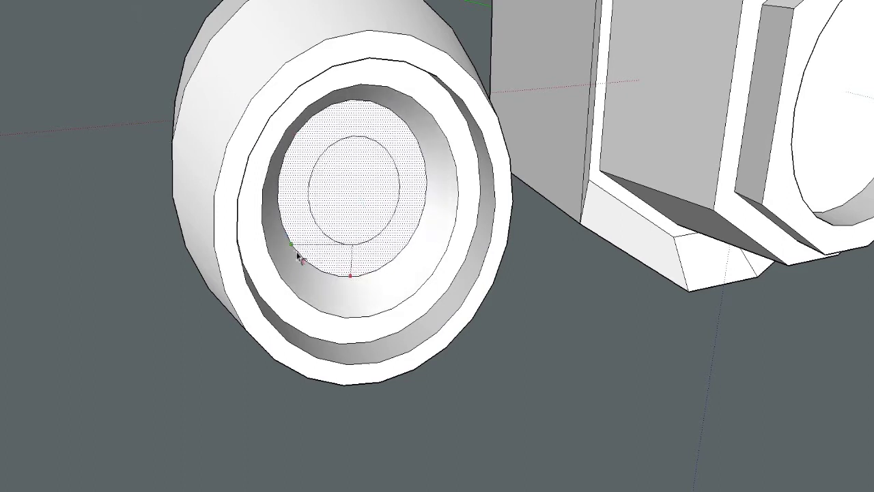
left_click(291, 257)
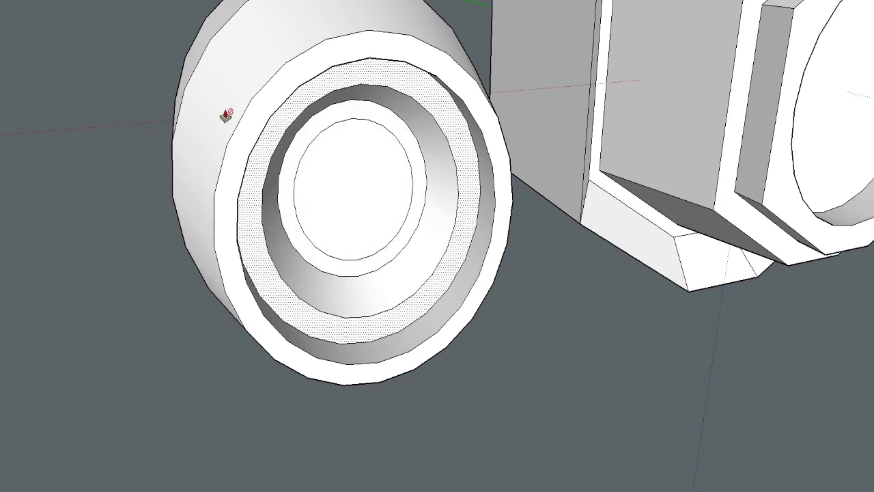
left_click(324, 192)
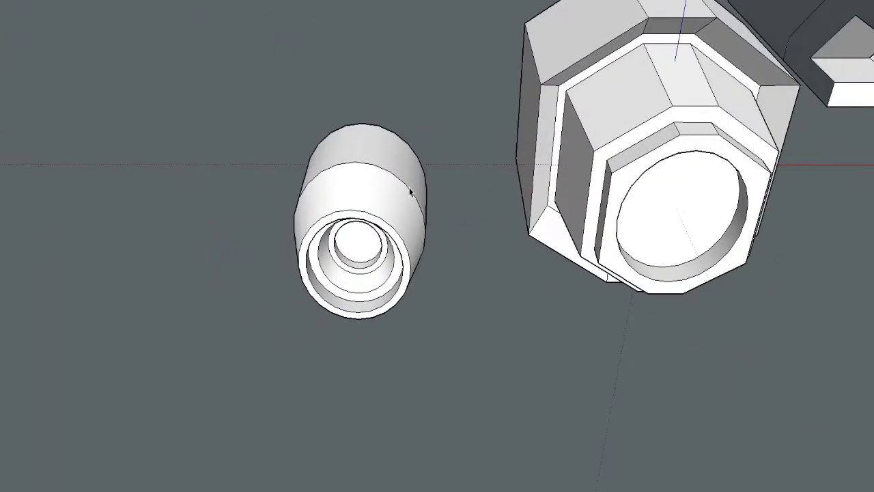
Step: Offset the smallest circle inward again and move its inner face back to form a second tapered recess
scroll(404, 245, "up", 3)
key("p")
left_click_drag(284, 237, 279, 239)
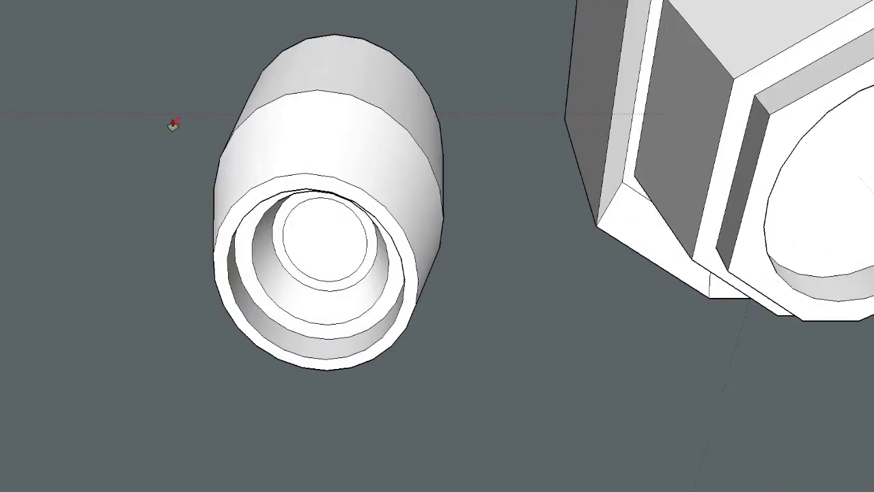
scroll(312, 267, "up", 2)
left_click(311, 271)
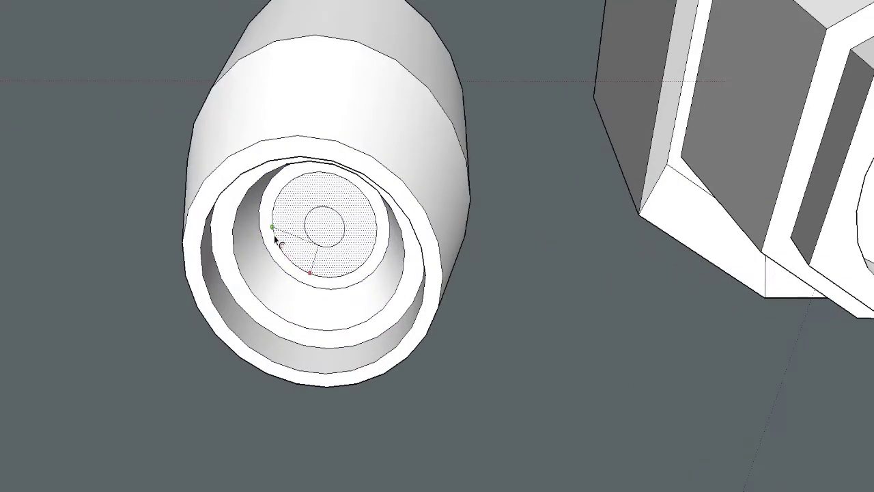
left_click(275, 236)
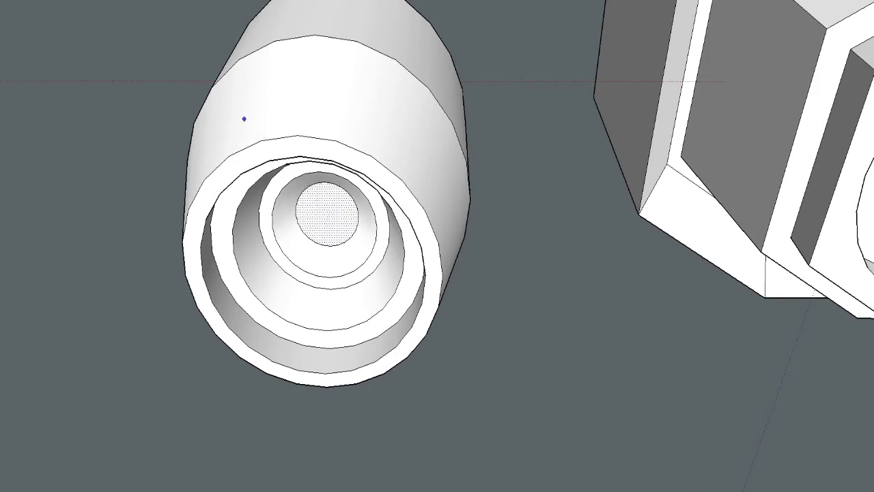
Step: Group the complete barrel piece and move the group into the round recess on the housing's front
scroll(307, 110, "down", 4)
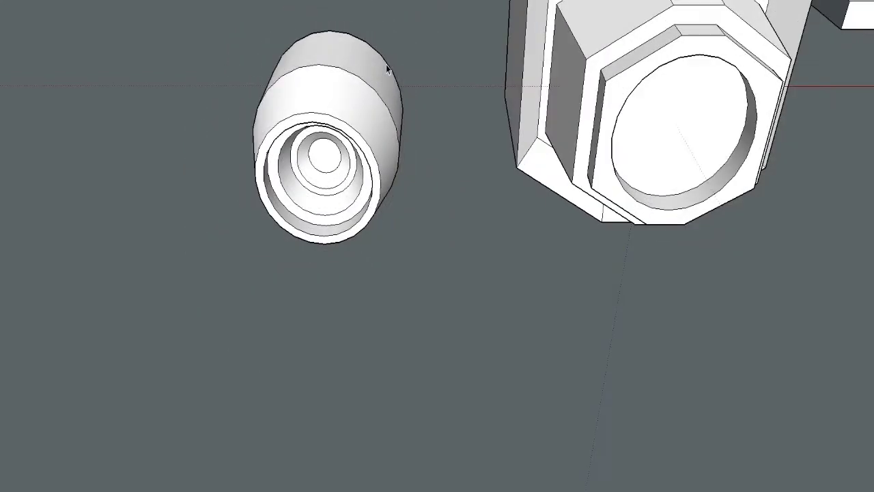
scroll(350, 212, "down", 1)
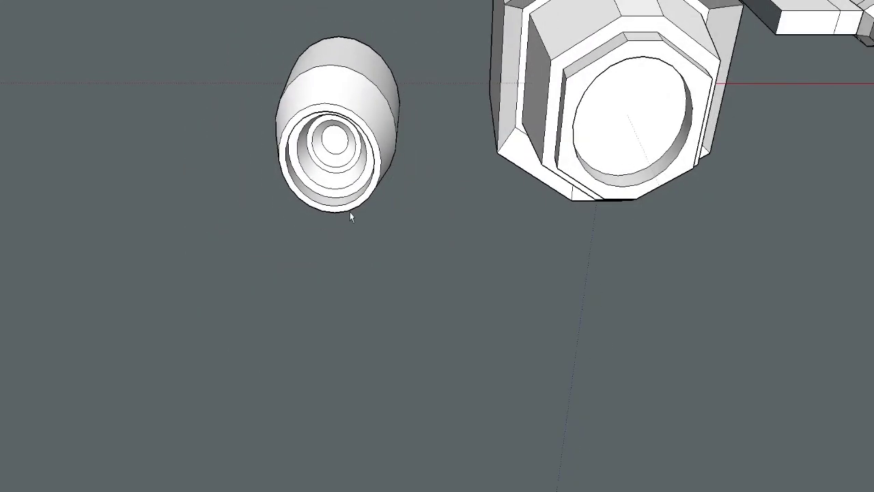
triple_click(349, 212)
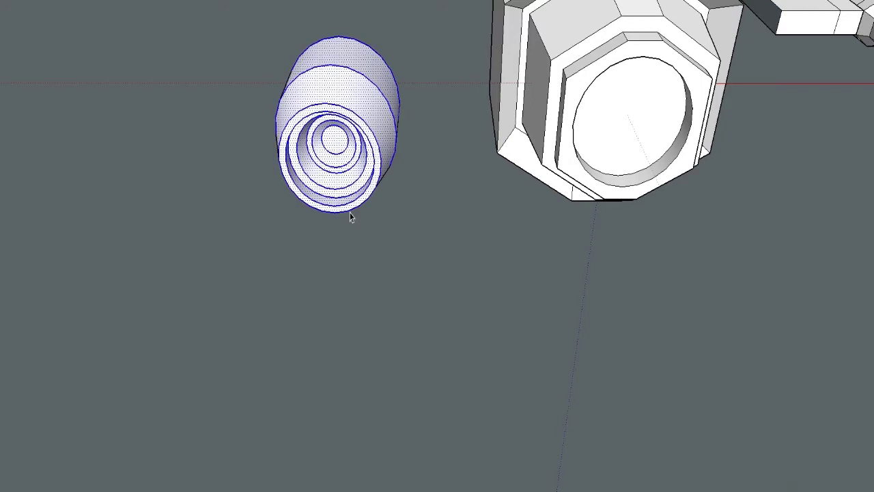
key("ctrl+g")
key("m")
left_click(339, 36)
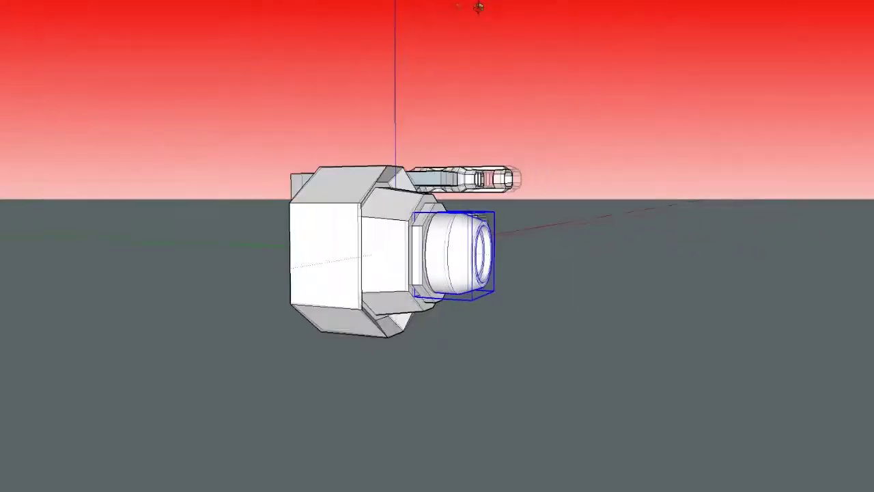
Step: Move the barrel group back out of the housing into the empty space beside it
middle_click_drag(479, 7, 365, 209)
scroll(461, 223, "up", 3)
middle_click_drag(462, 225, 244, 100)
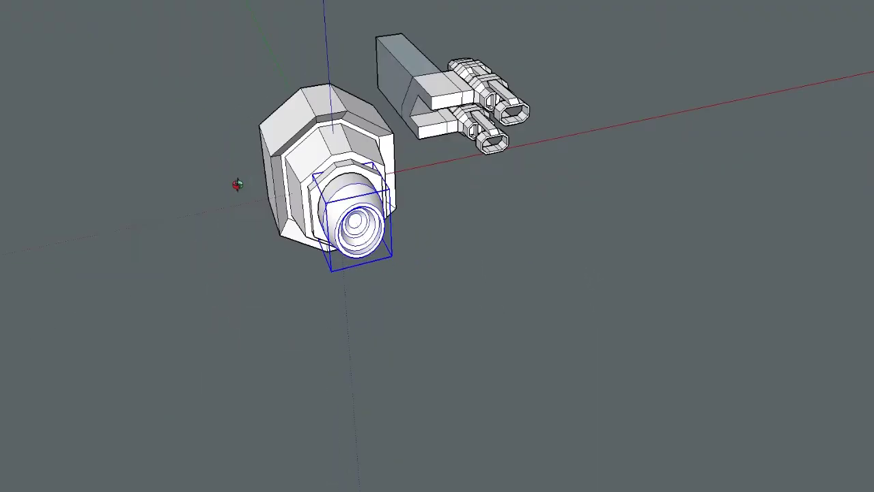
middle_click_drag(237, 184, 240, 184)
left_click_drag(361, 187, 190, 201)
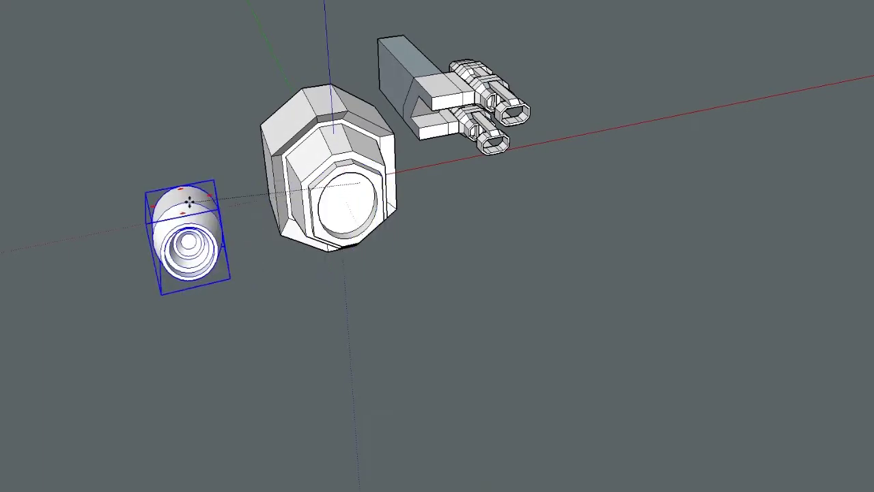
Step: Extrude the flat eight-sided face forward into a plain solid block
scroll(303, 86, "up", 3)
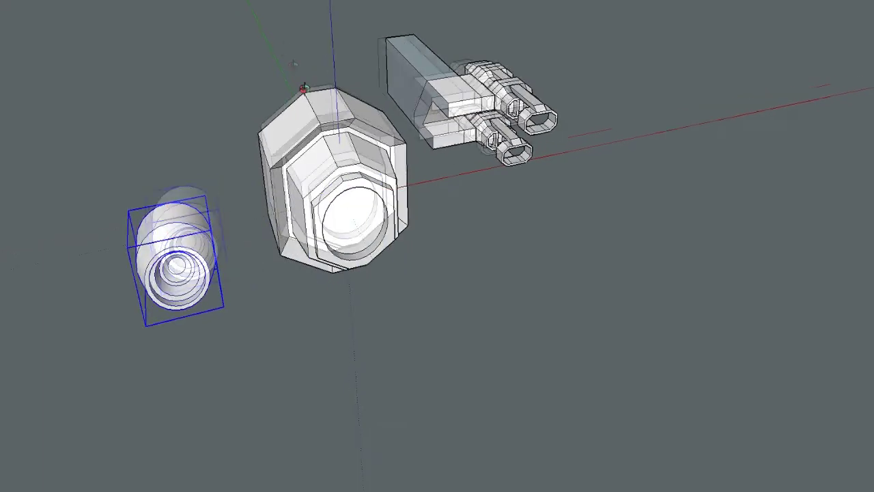
middle_click_drag(361, 172, 603, 322)
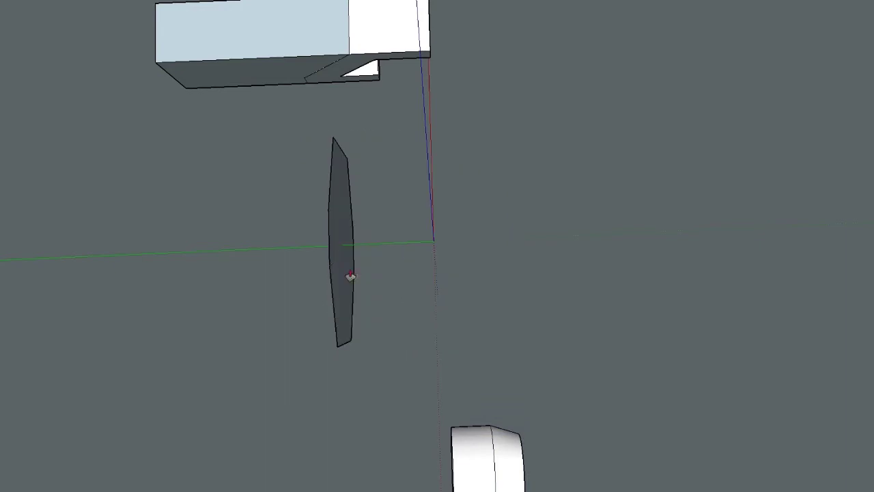
left_click_drag(351, 275, 457, 264)
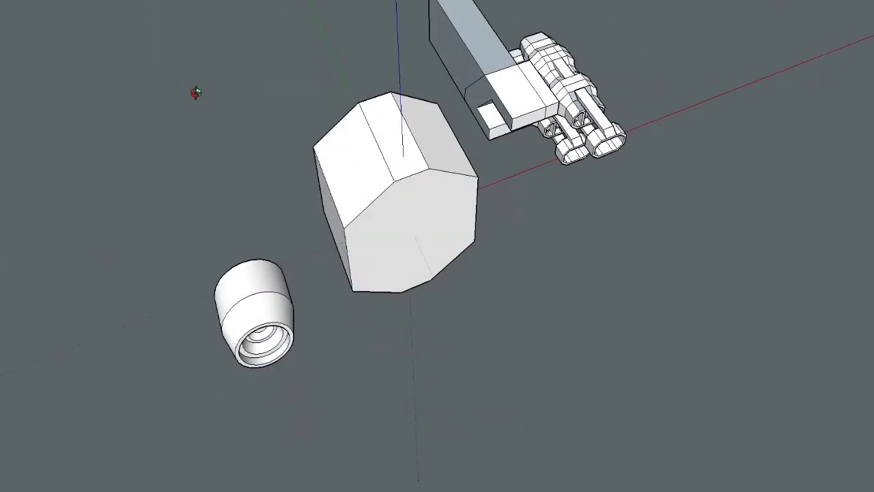
Step: Move the barrel group into the open space in front of the plain eight-sided block
scroll(195, 93, "down", 2)
left_click(233, 234)
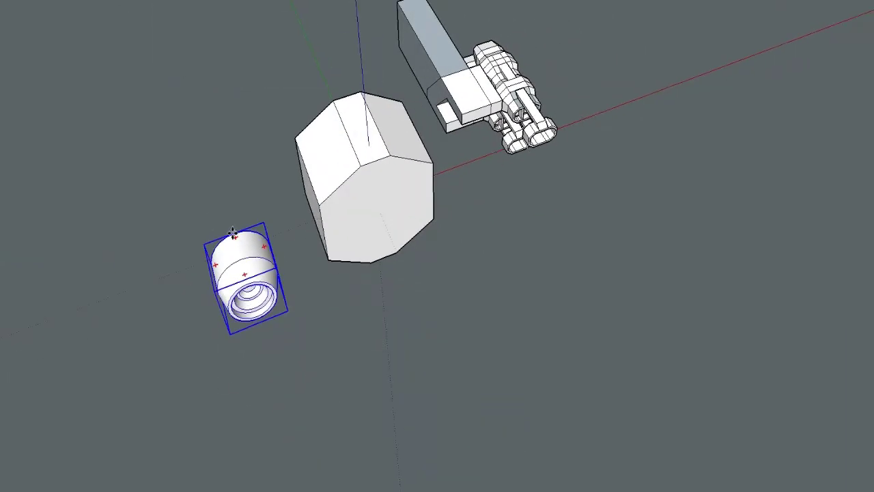
left_click_drag(233, 233, 462, 296)
Step: Draw a guide line from the front face's side edge midpoint to its centre and turn on X-ray display
key("l")
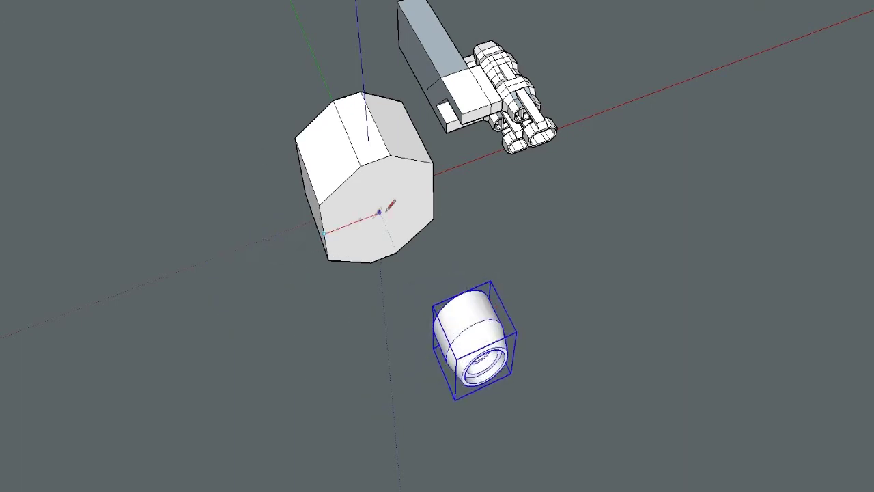
left_click(380, 212)
key("Escape")
key("x")
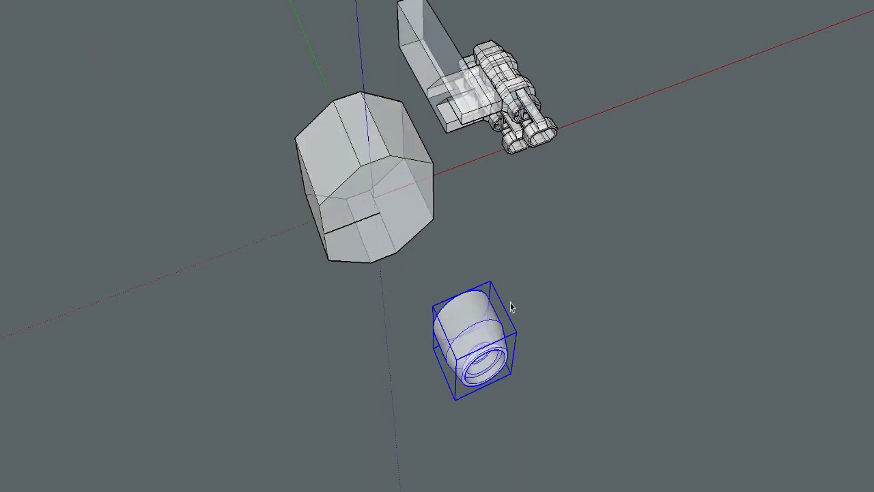
Step: Move the barrel group by its back centre onto the guide line's end at the block's front centre
scroll(513, 305, "up", 2)
key("m")
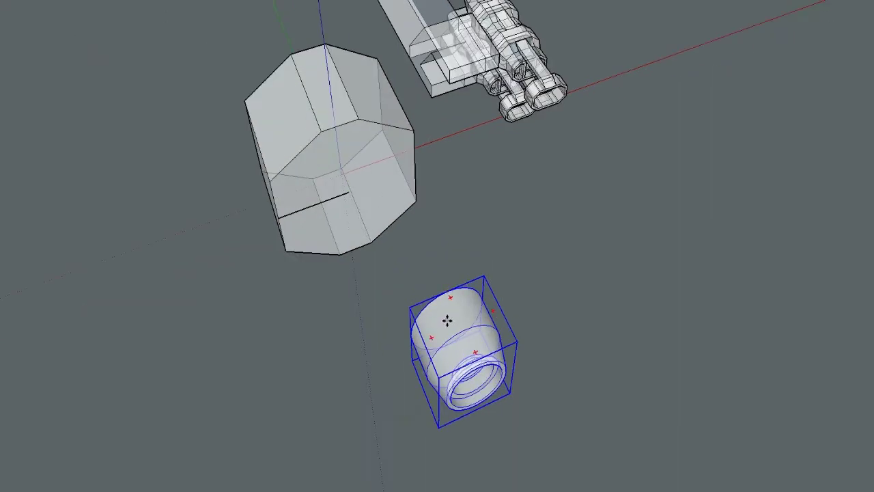
left_click(447, 317)
left_click(347, 195)
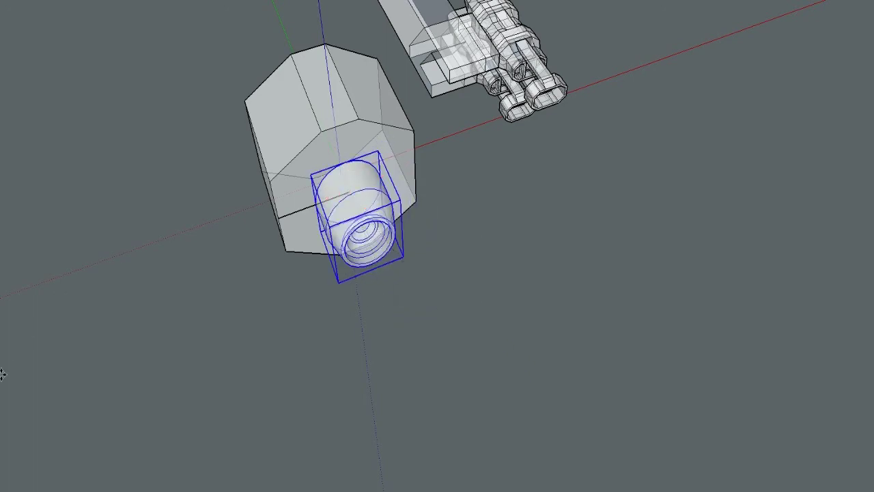
Step: Scale the barrel group up in height and width so it nearly fills the block's front face
key("s")
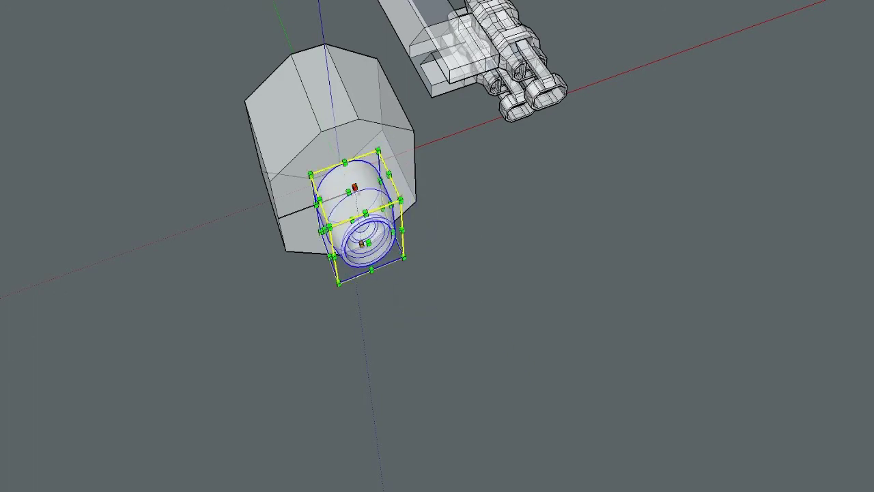
middle_click_drag(355, 190, 381, 78)
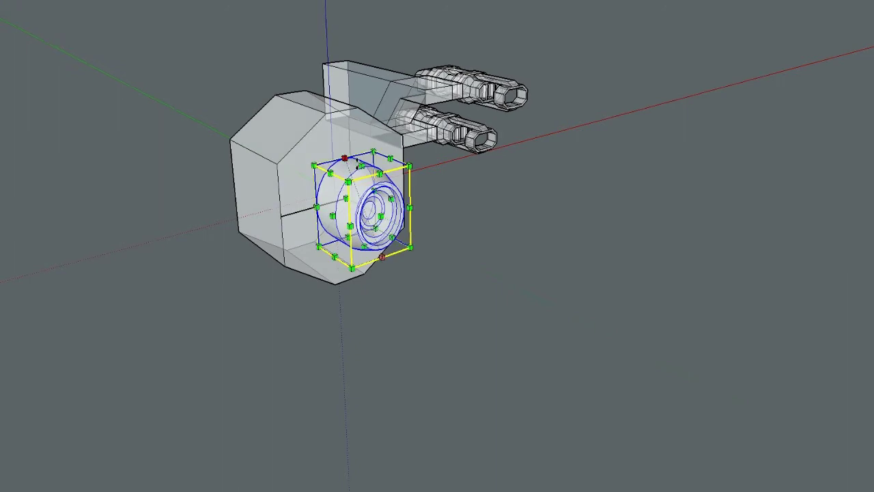
left_click_drag(360, 164, 359, 137)
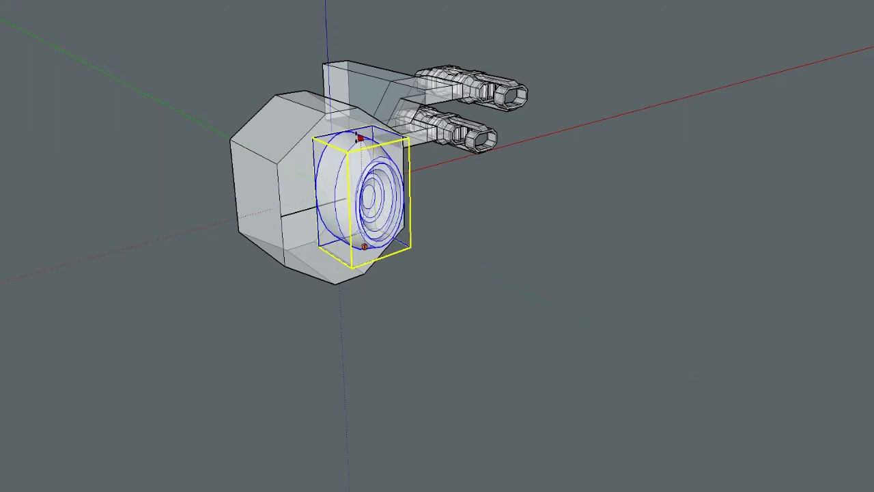
left_click_drag(319, 202, 316, 220)
left_click_drag(356, 248, 333, 295)
scroll(341, 262, "up", 2)
middle_click_drag(362, 198, 226, 153)
left_click_drag(410, 165, 442, 168)
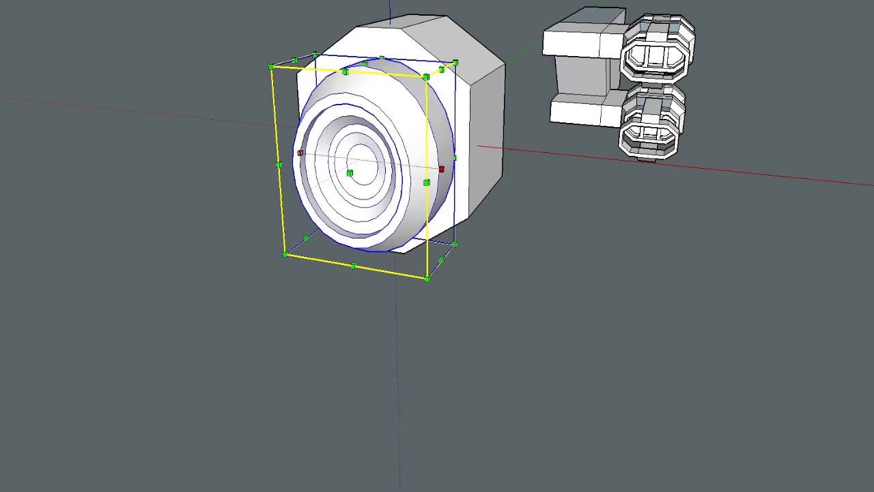
Step: Move the enlarged barrel group forward, clear of the block's front face
middle_click_drag(442, 168, 525, 305)
left_click_drag(390, 180, 449, 253)
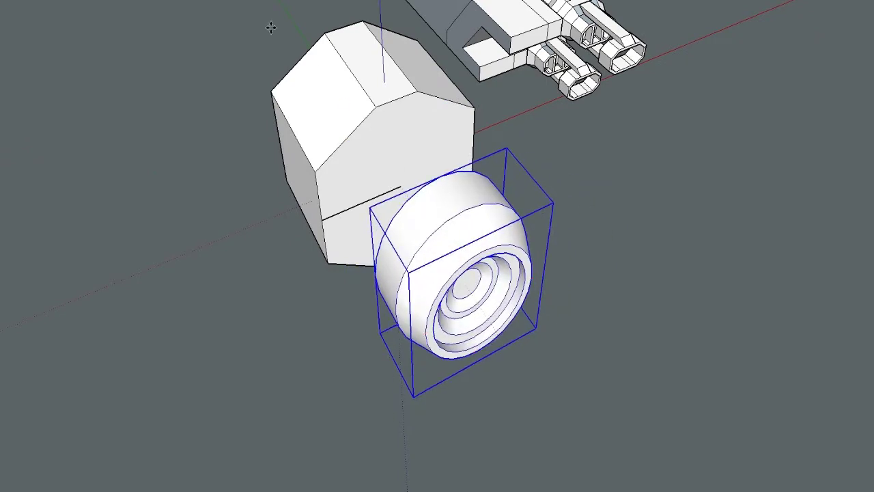
middle_click_drag(271, 28, 123, 217)
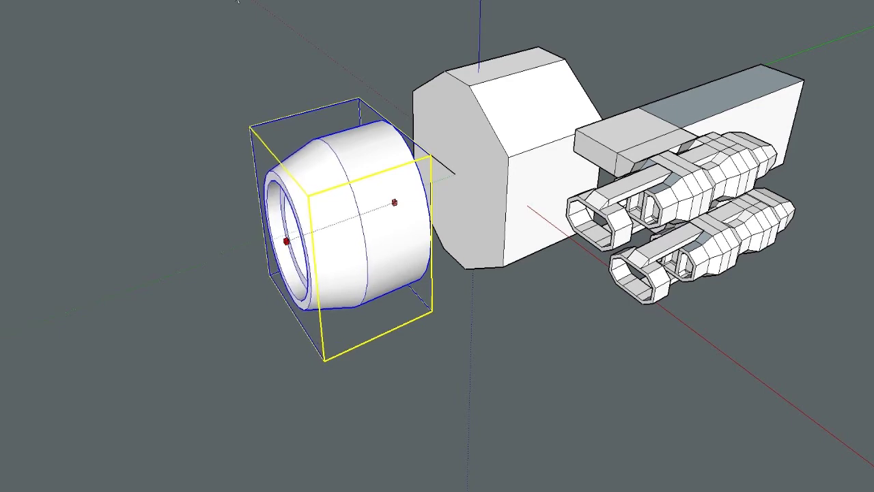
Step: Move the barrel group by its back centre onto the guide line's end at the block's front centre, using X-ray display only for the move
middle_click_drag(287, 242, 706, 212)
key("x")
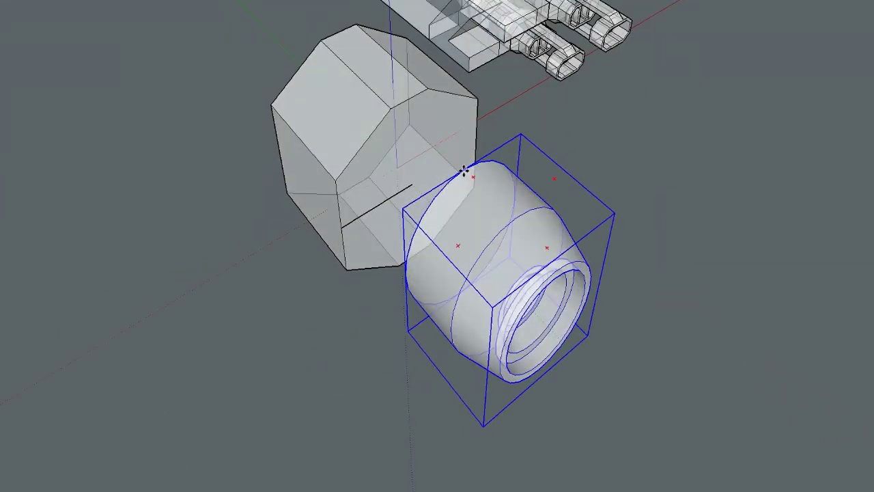
left_click_drag(459, 230, 411, 187)
key("x")
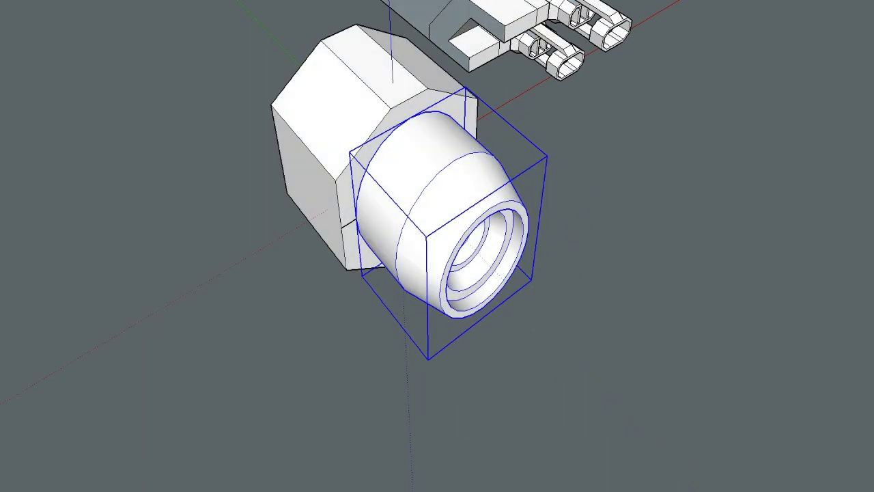
Step: Erase the guide line on the block's front face and offset the face's outline inward as a narrow border around the barrel
key("e")
middle_click_drag(352, 222, 378, 261)
key("f")
left_click(377, 260)
left_click(370, 253)
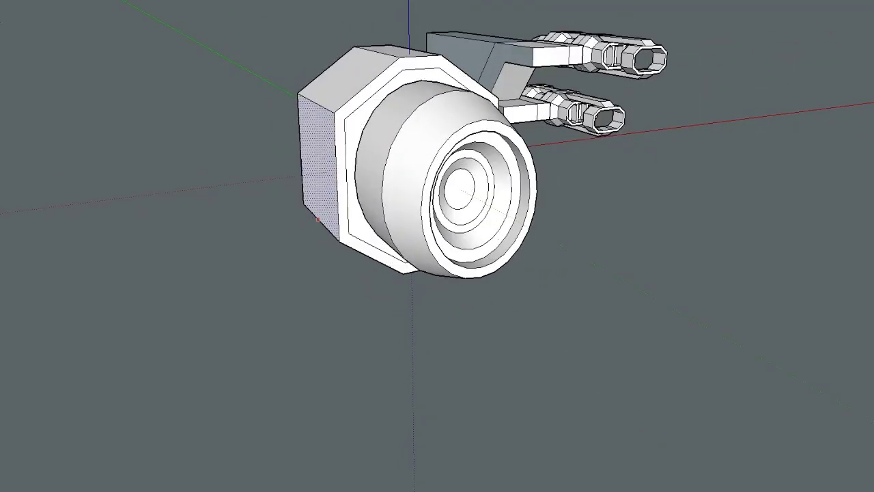
Step: Open the barrel group and copy its circular back face, removing the trial copy pasted inside the group
key("space")
left_click(411, 175)
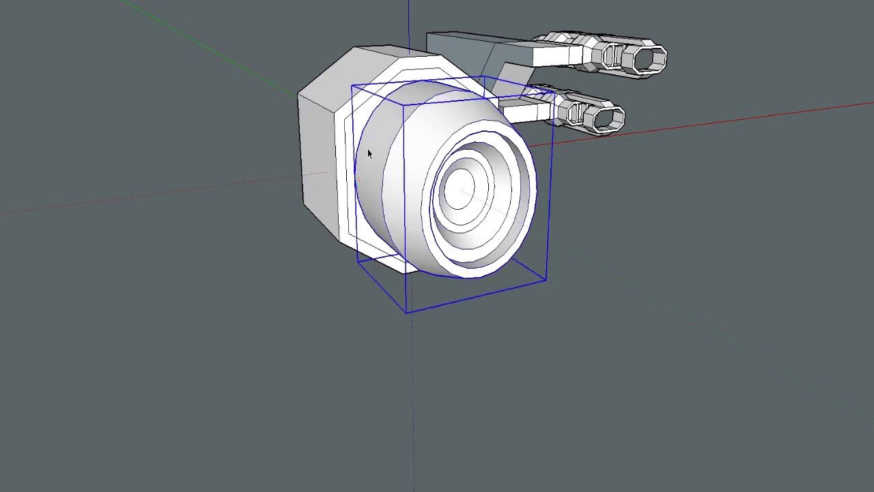
middle_click_drag(369, 154, 733, 143)
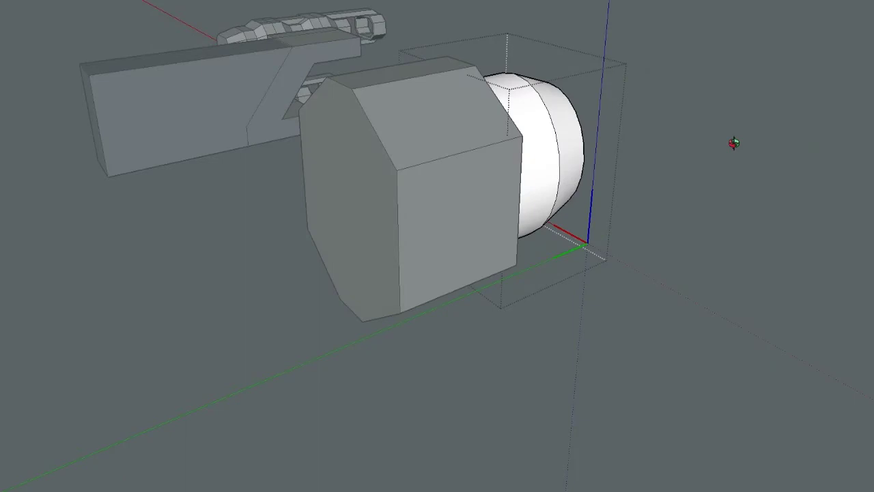
key("ctrl+v")
left_click(712, 408)
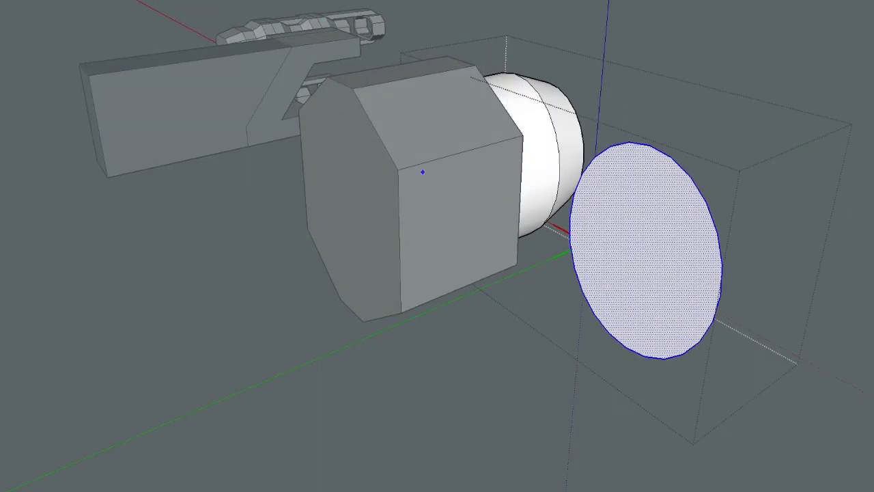
key("Delete")
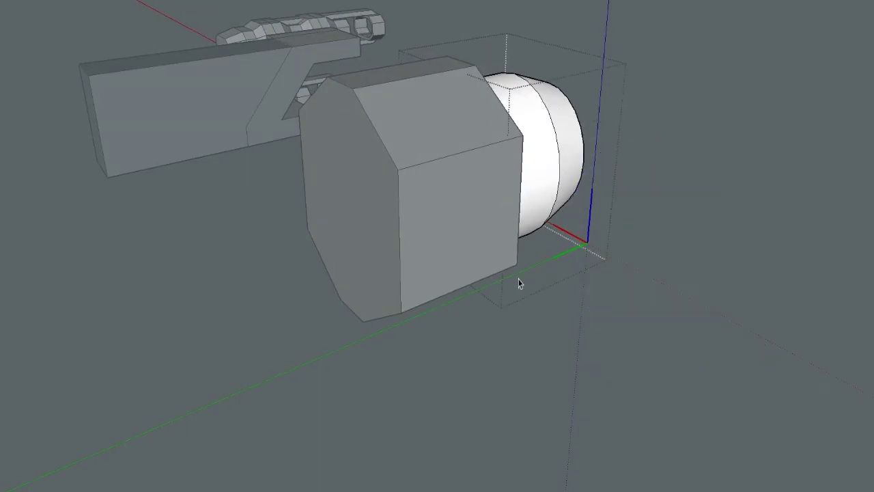
Step: Paste the circular face outside the barrel group and place it on the block's front face, aligned with the barrel's base in X-ray display
middle_click_drag(548, 295, 138, 186)
key("ctrl+v")
left_click(164, 361)
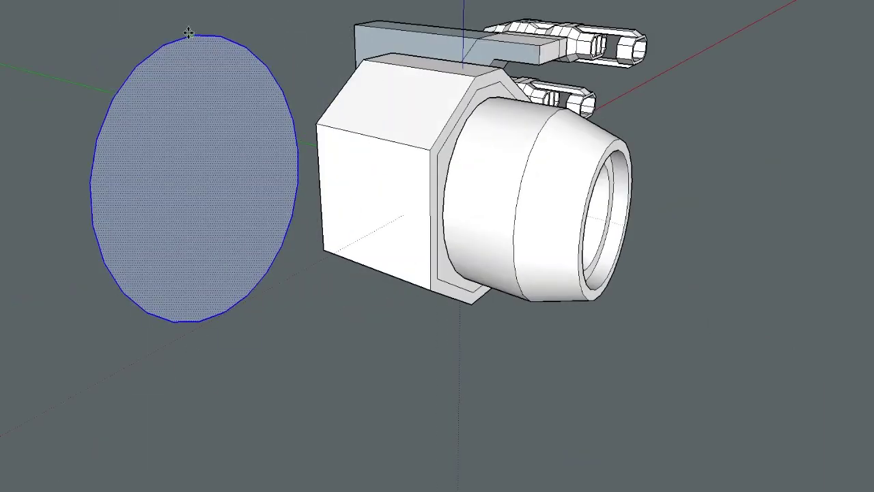
left_click(192, 34)
key("ctrl+z")
key("ctrl+z")
key("ctrl+z")
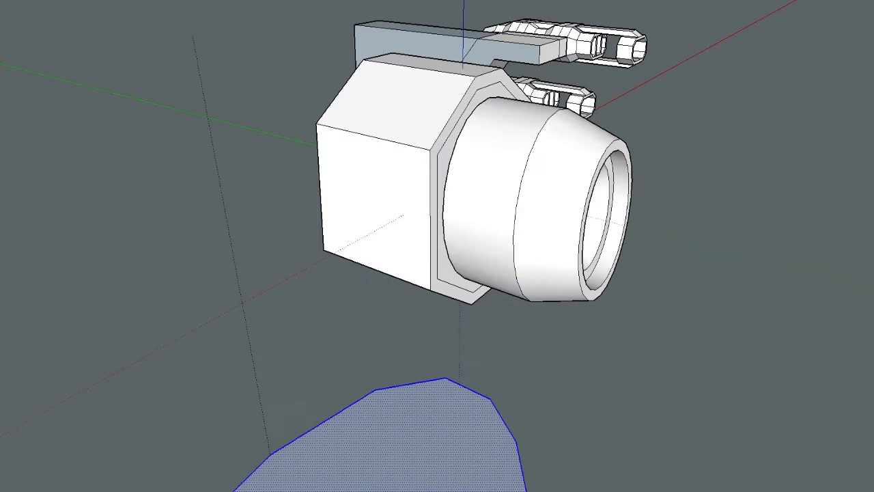
key("x")
left_click(483, 102)
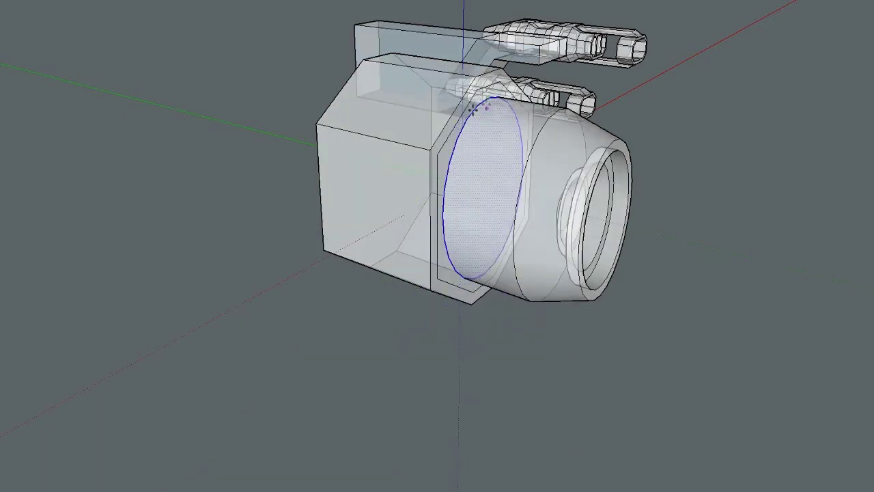
key("x")
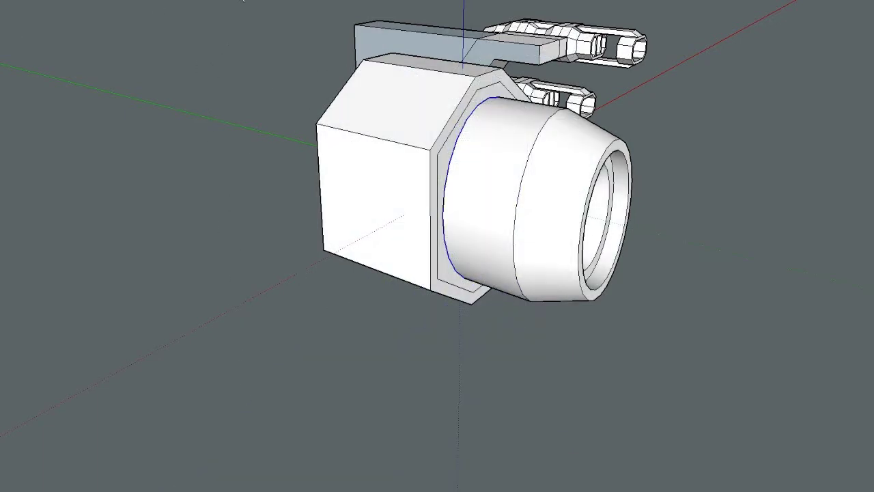
Step: Try extruding the inset front face around the barrel forward into an eight-sided collar, and undo it
middle_click_drag(393, 291, 293, 264)
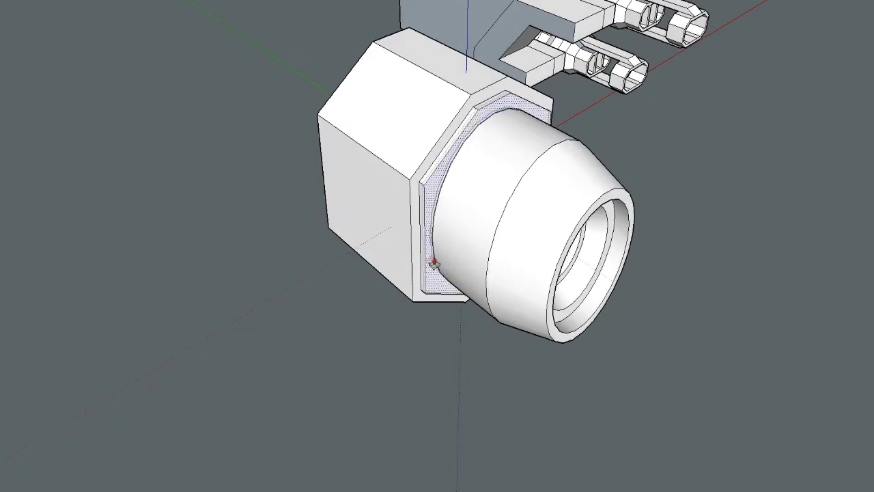
left_click_drag(448, 247, 455, 257)
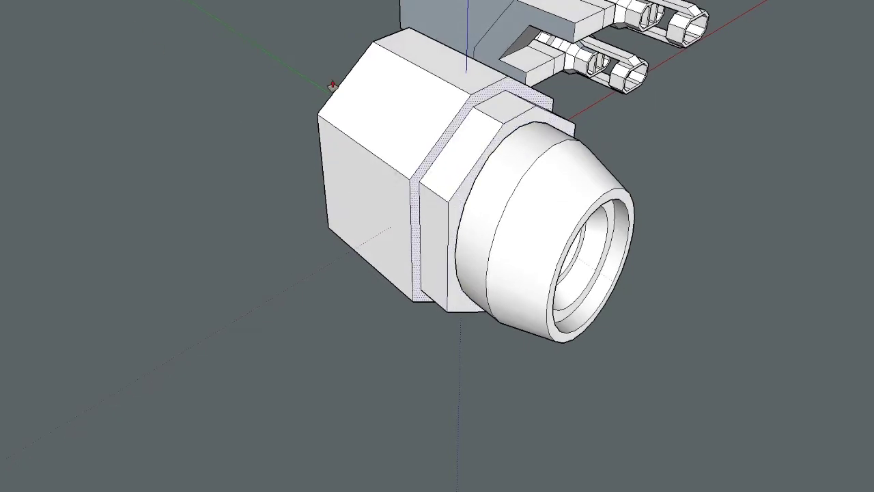
middle_click_drag(333, 86, 427, 189)
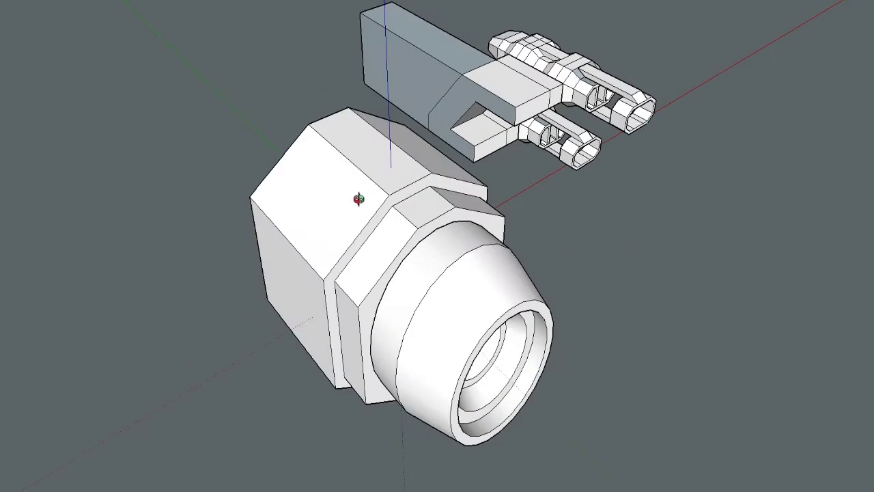
key("ctrl+z")
Step: Move the inset front face forward so a sloped bevel forms around the block's front edges
key("m")
left_click_drag(392, 205, 421, 231)
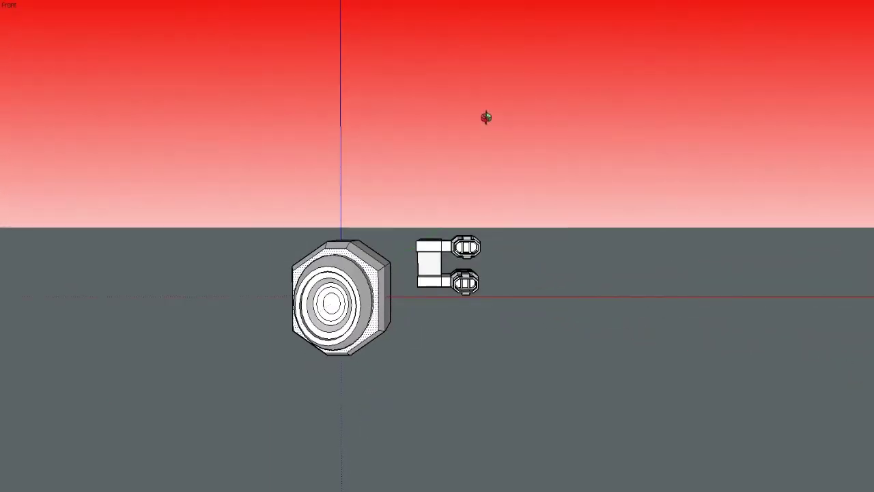
Step: Scale the block and barrel down together and raise them level with the arm assembly
left_click(305, 287)
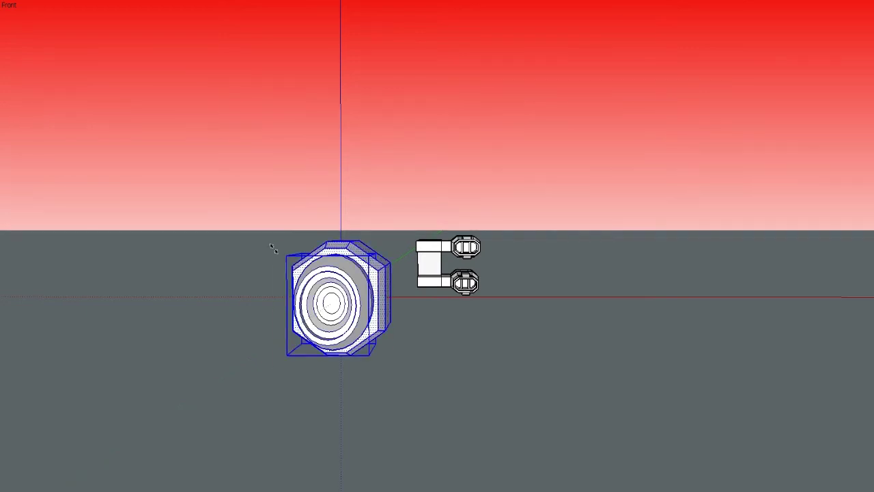
key("s")
left_click_drag(276, 243, 313, 255)
middle_click_drag(312, 259, 137, 4)
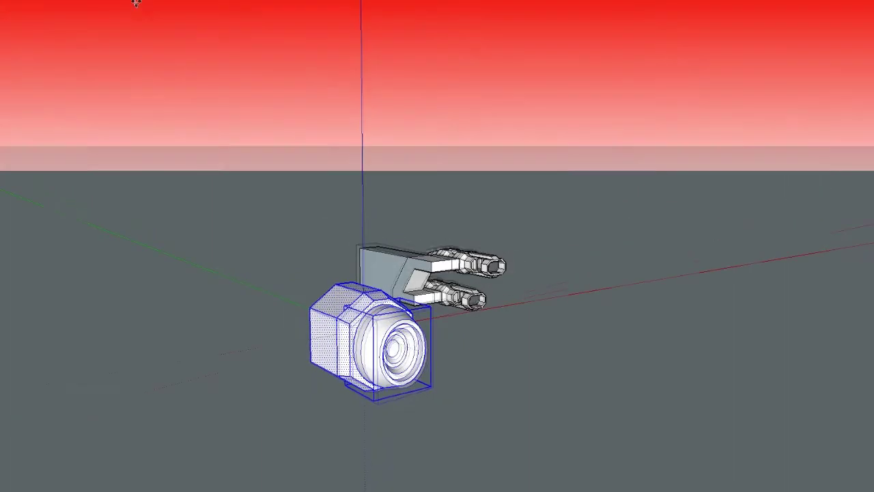
left_click_drag(339, 263, 331, 249)
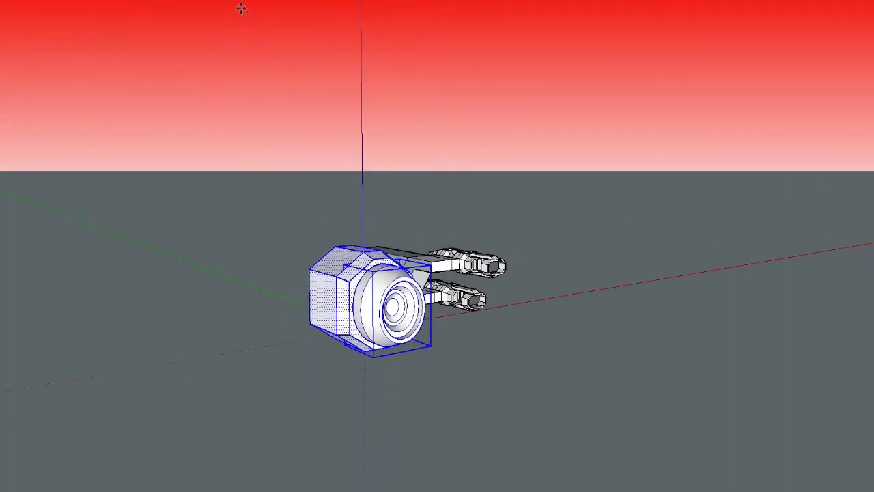
Step: Push the block's rear face inward to shorten the housing
middle_click_drag(444, 240, 392, 282)
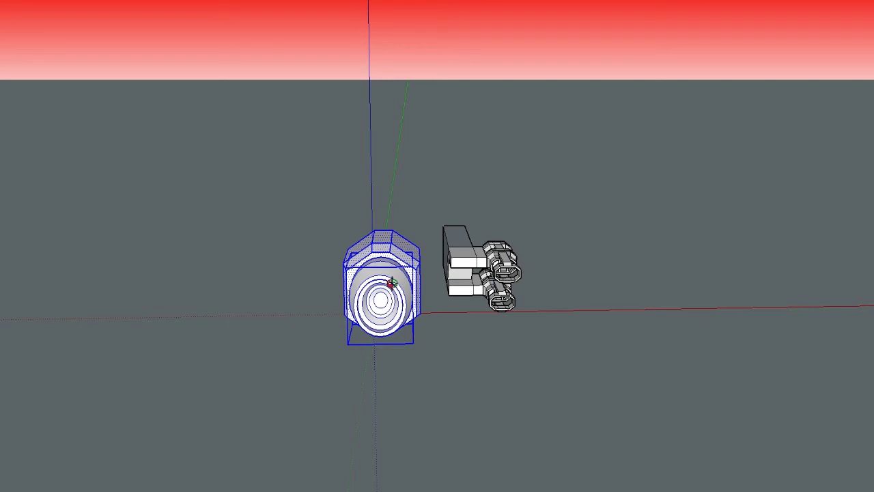
mouse_move(391, 283)
middle_mouse_down()
mouse_move(445, 254)
mouse_move(568, 289)
mouse_move(543, 206)
middle_mouse_up()
middle_click_drag(395, 332, 383, 346)
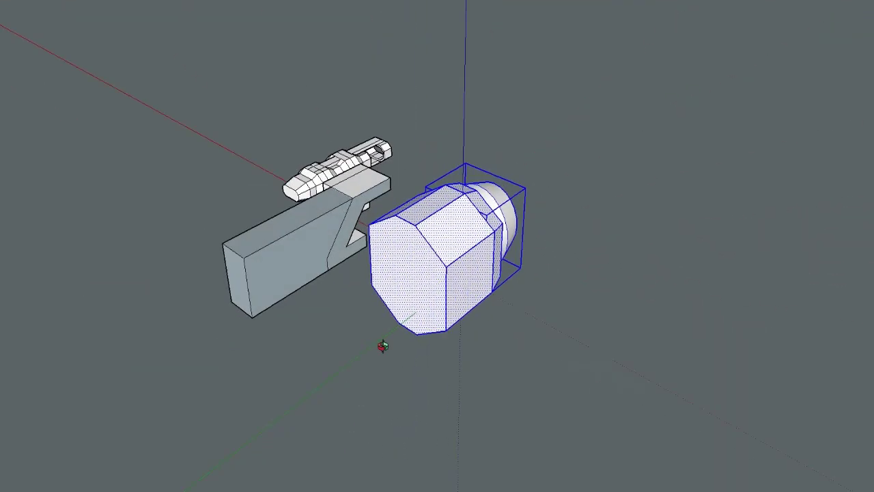
key("p")
left_click_drag(416, 280, 441, 273)
Step: Offset the block's rear face inward and move the inset face backward to bevel the rear edges
scroll(392, 272, "up", 2)
key("f")
left_click(449, 307)
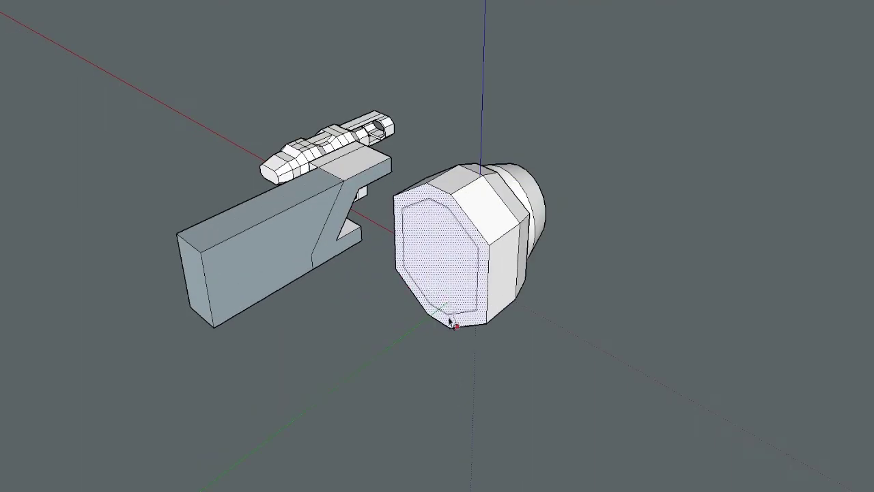
left_click(450, 315)
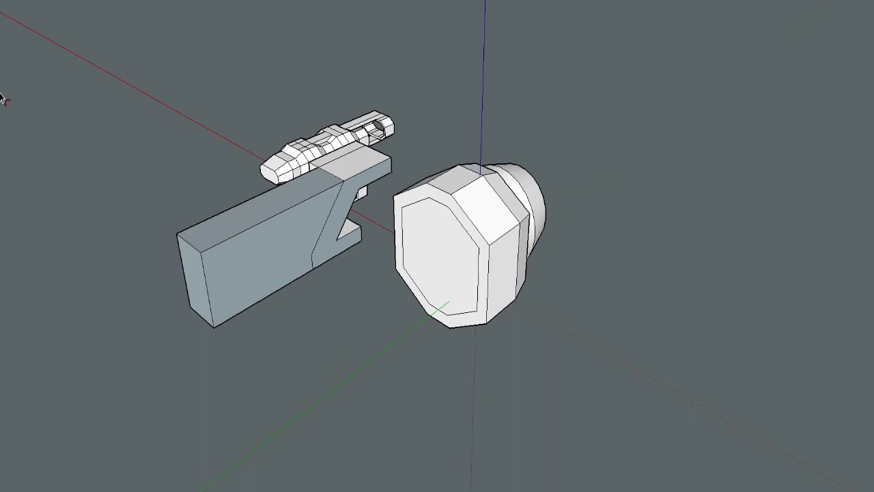
left_click(449, 255)
key("m")
left_click(467, 258)
left_click(456, 270)
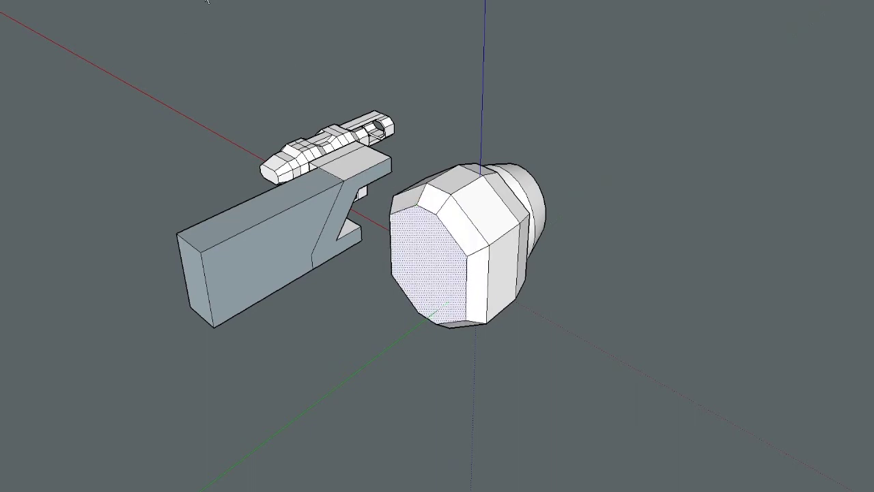
Step: Lock the arm assembly group so it stays out of selections around the housing
middle_click_drag(207, 2, 232, 328)
left_click_drag(441, 370, 304, 154)
left_click(279, 160, "shift")
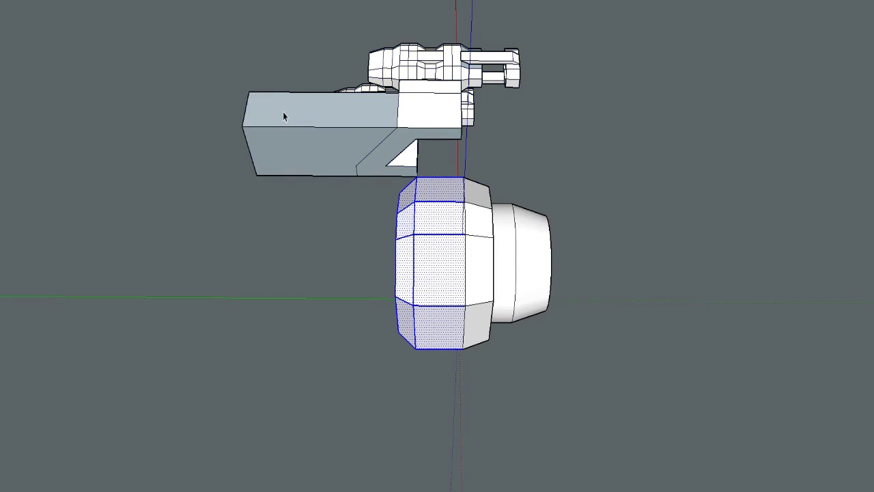
scroll(284, 112, "down", 1)
left_click(328, 157)
key("shift+l")
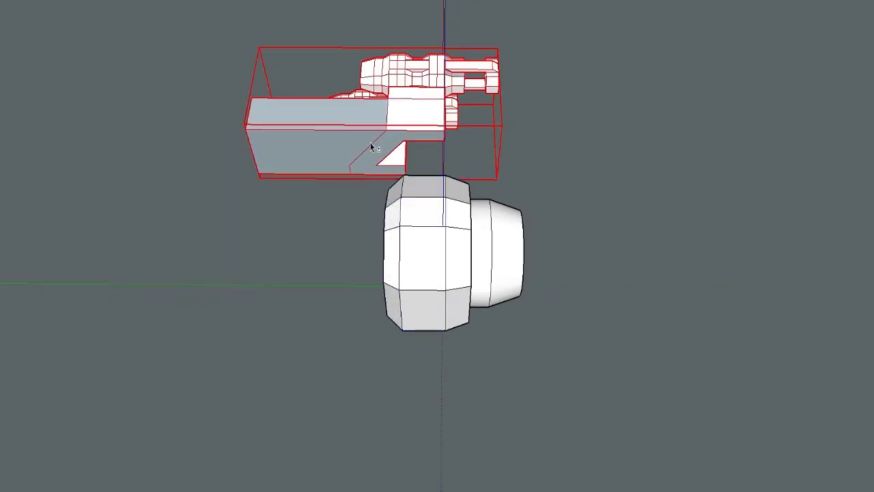
Step: Select the housing's straight middle and bevelled rear faces and copy them backward along the green axis
left_click_drag(435, 345, 373, 192)
left_click(136, 4)
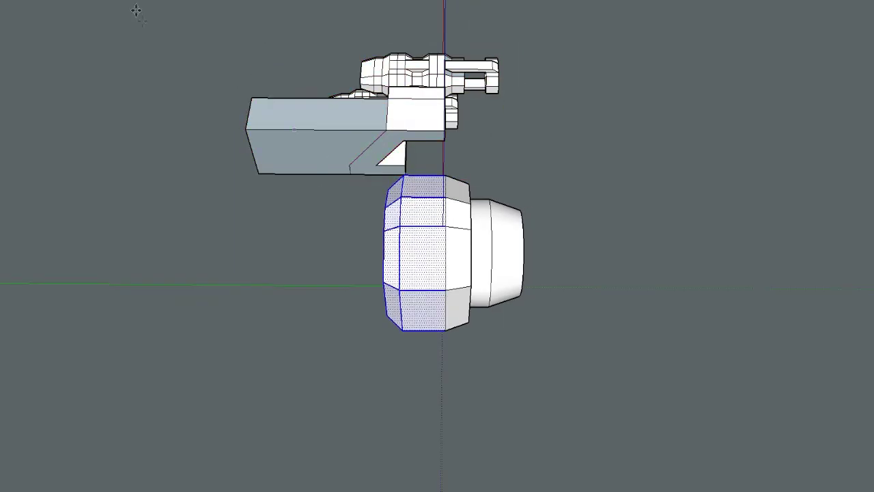
key("ctrl")
left_click(402, 226)
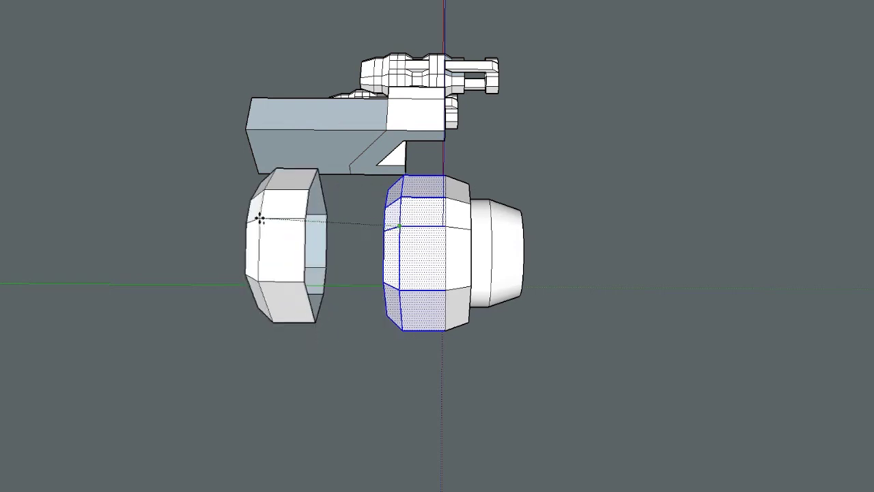
left_click(260, 226)
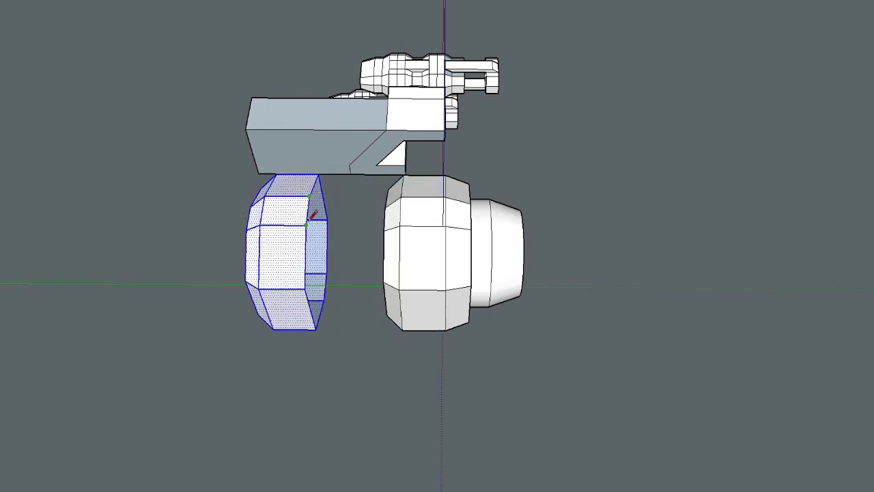
Step: Cap the copied section's open end and join a mirrored duplicate to it so that both ends are bevelled
middle_click_drag(311, 218, 287, 216)
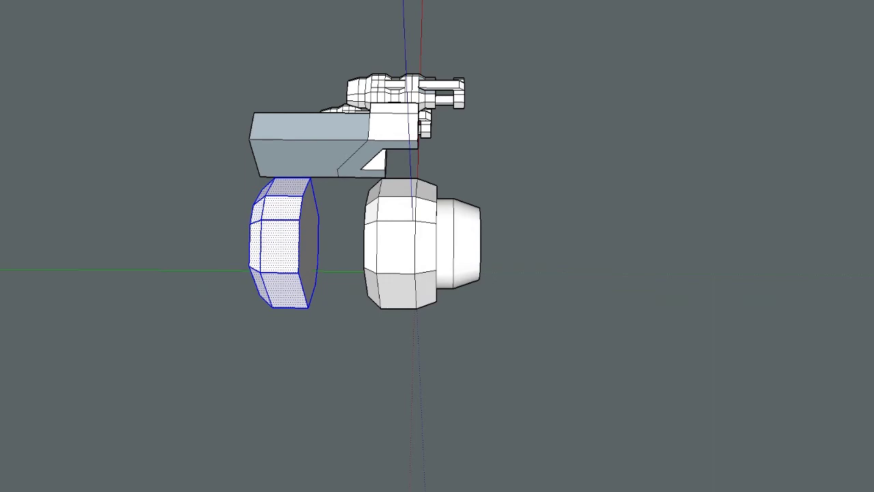
left_click_drag(287, 189, 66, 307)
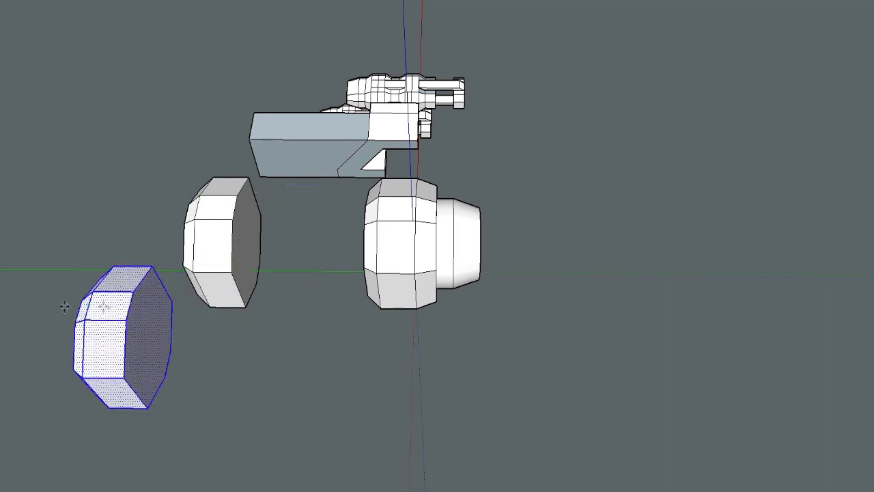
key("s")
scroll(132, 329, "down", 2)
left_click_drag(142, 333, 176, 229)
key("m")
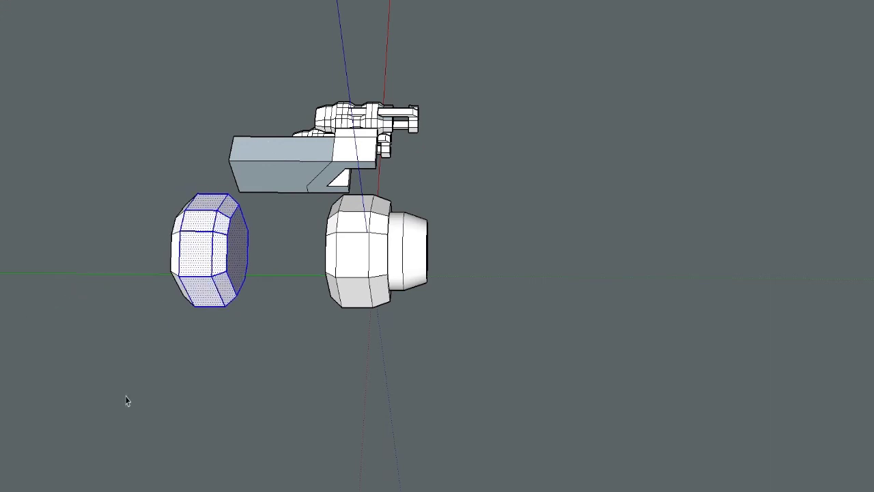
Step: Select the double-bevelled section and move it forward against the rear of the housing
left_click_drag(125, 395, 267, 142)
left_click(141, 3)
left_click_drag(235, 237, 324, 236)
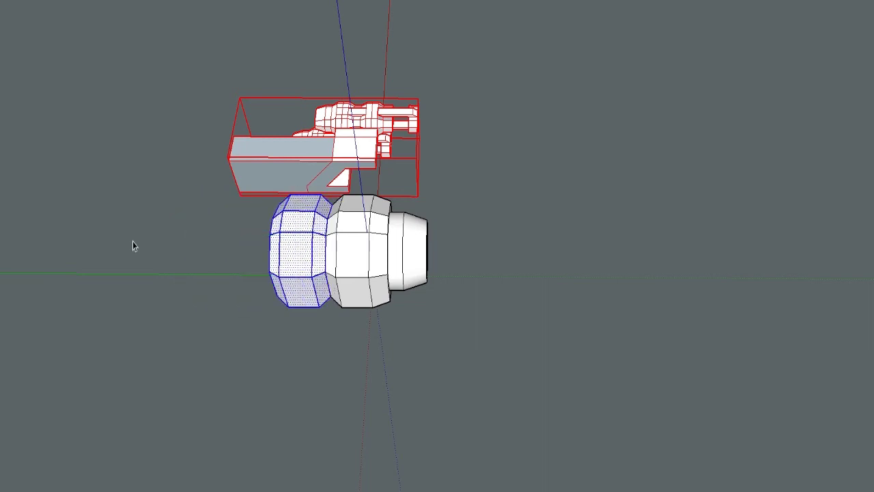
left_click(227, 308)
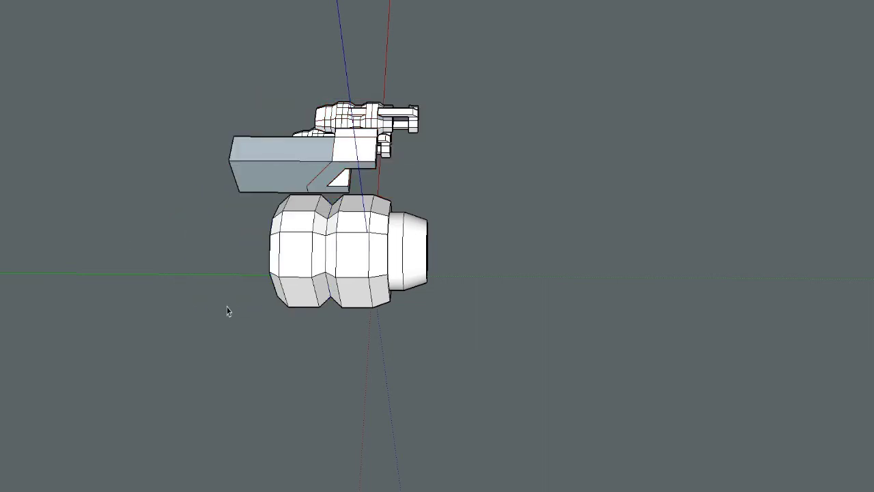
Step: Select the arm assembly group and move it well away from the housing to clear the space beside it
middle_click_drag(227, 308, 574, 445)
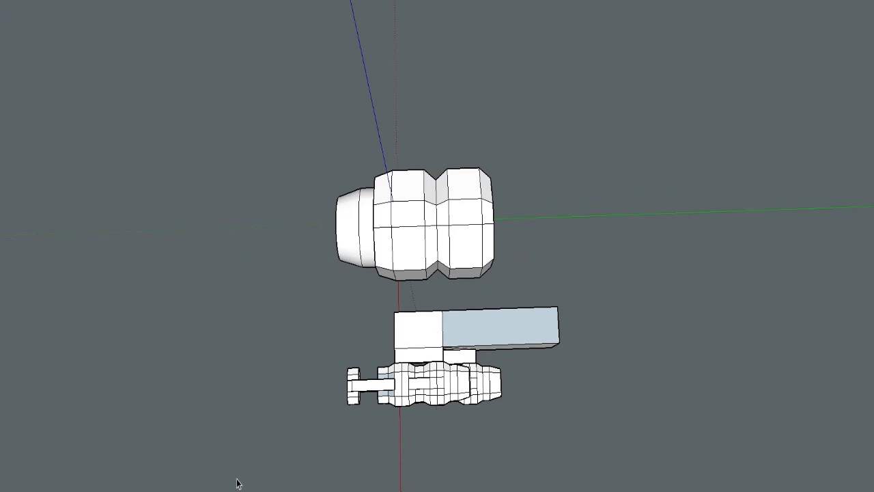
left_click(425, 340)
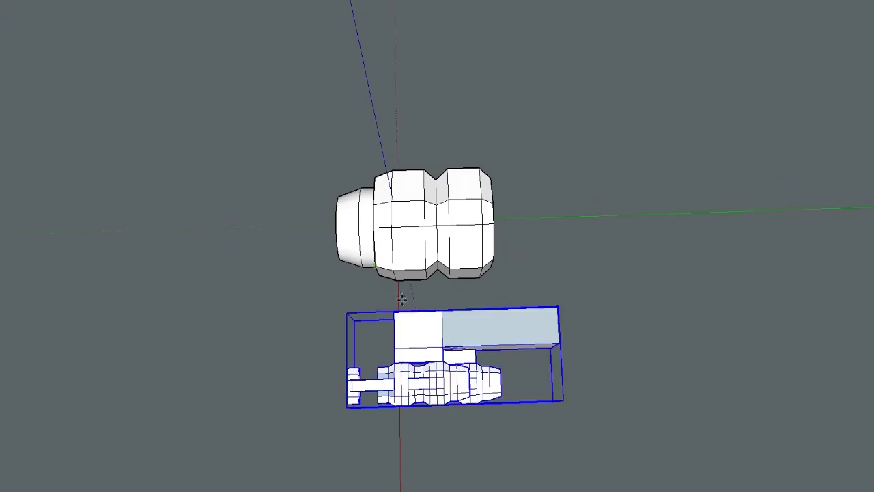
key("m")
left_click(425, 339)
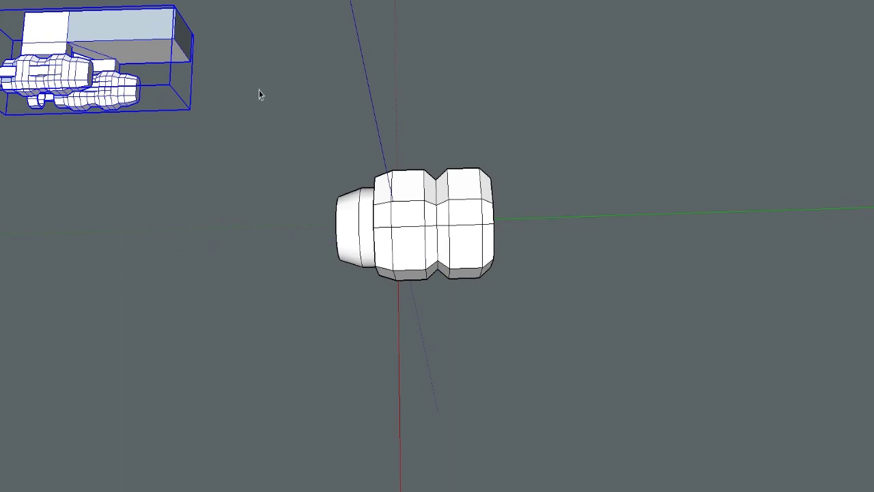
Step: Try to place a copy of the complete housing and barrel directly beside the original along the red axis
middle_click_drag(260, 95, 551, 239)
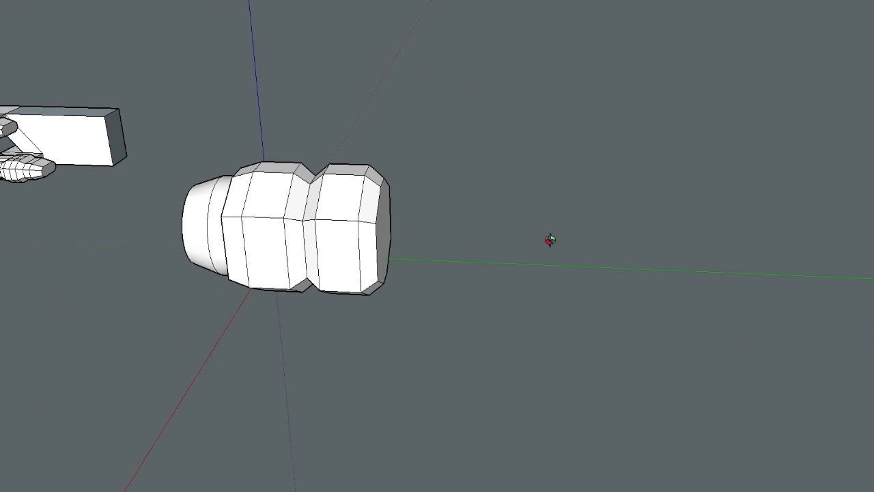
middle_click_drag(550, 240, 52, 324)
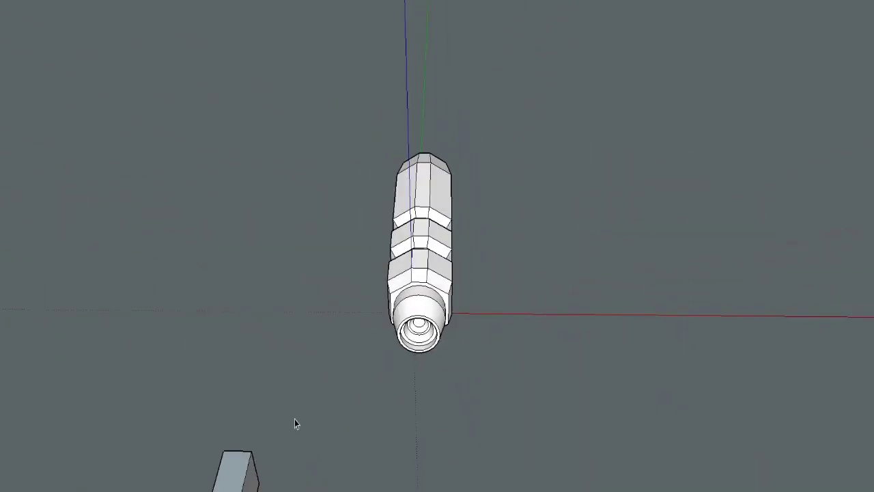
left_click_drag(294, 419, 547, 113)
key("m")
middle_click_drag(557, 211, 553, 212)
left_click(398, 173)
key("ctrl")
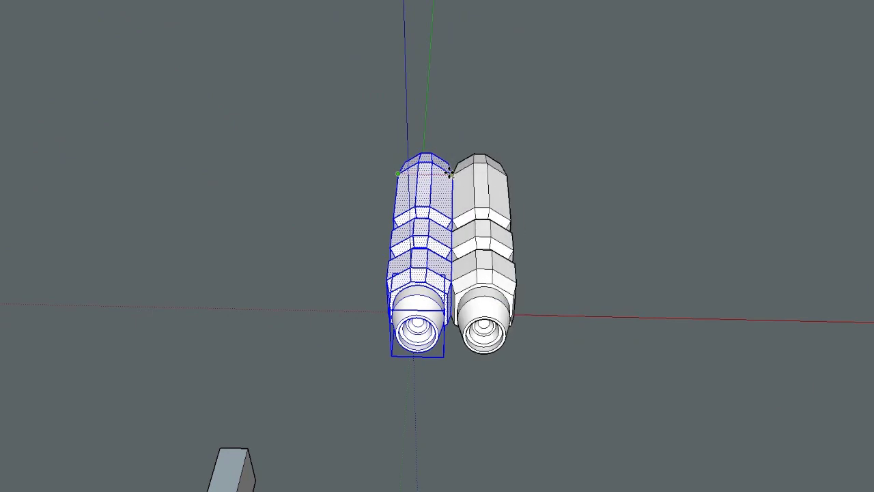
middle_click_drag(242, 2, 518, 301)
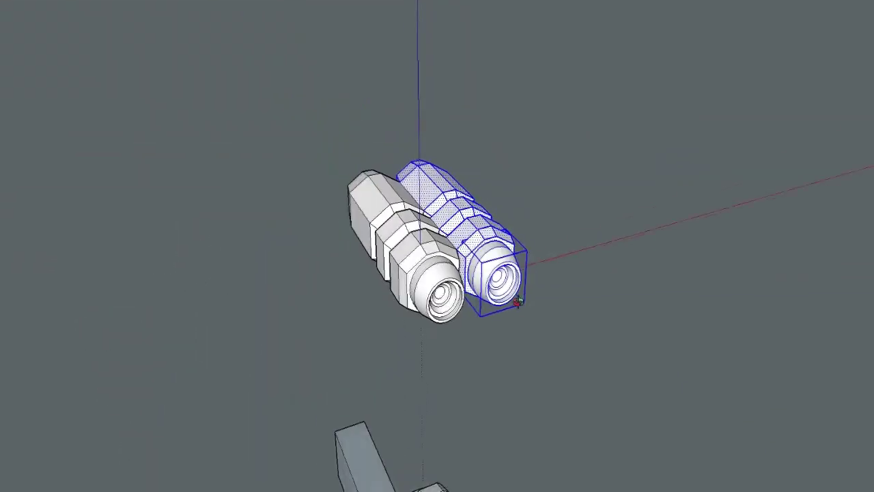
middle_click_drag(463, 228, 388, 252)
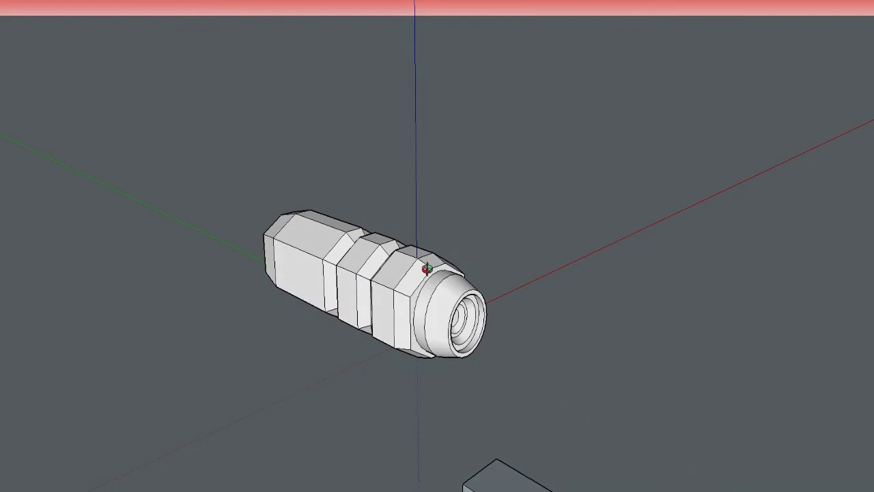
middle_click_drag(420, 260, 276, 370)
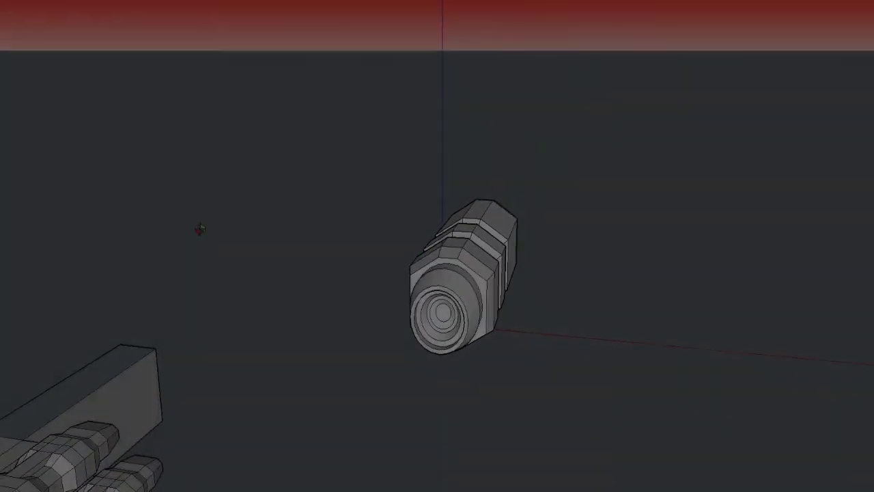